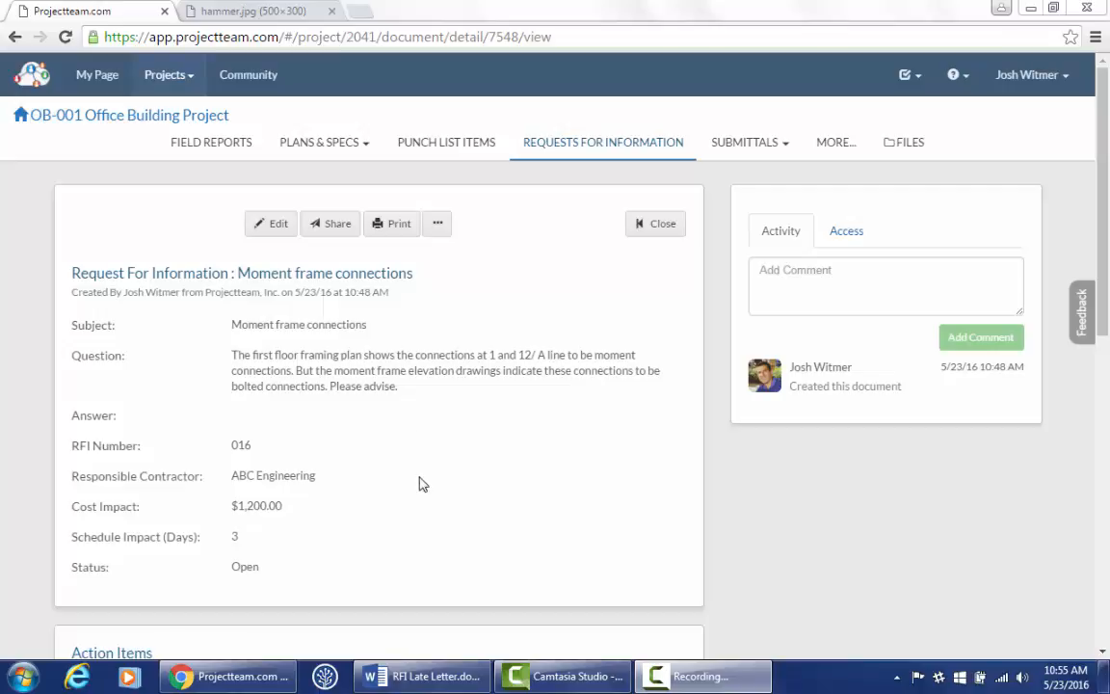
Switch to the RFI Late Letter document in Word and bold the "RE: Late RFI Response" and "Office Building Project (OB-001)" lines.
left_click(410, 682)
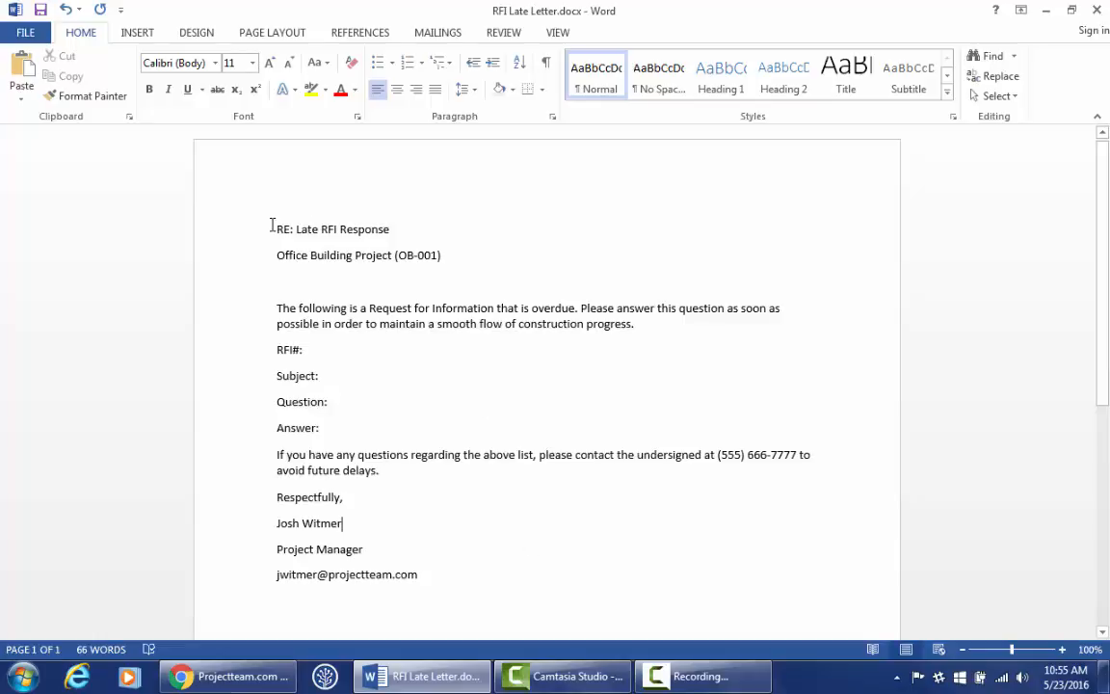
left_click_drag(274, 227, 411, 218)
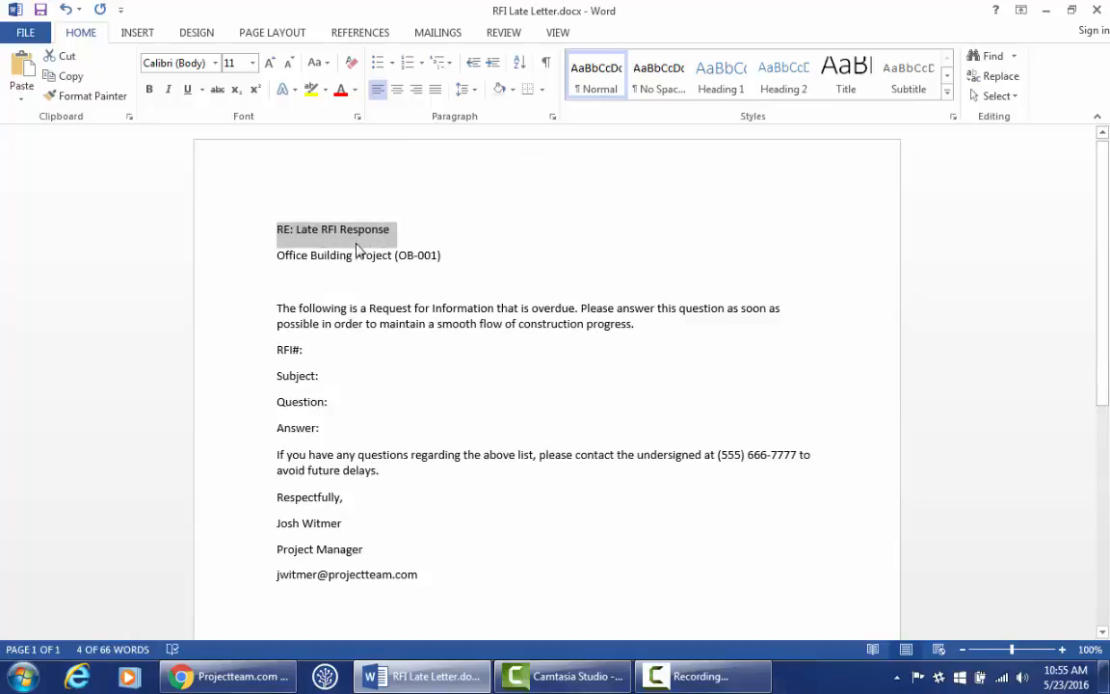
key("ctrl+b")
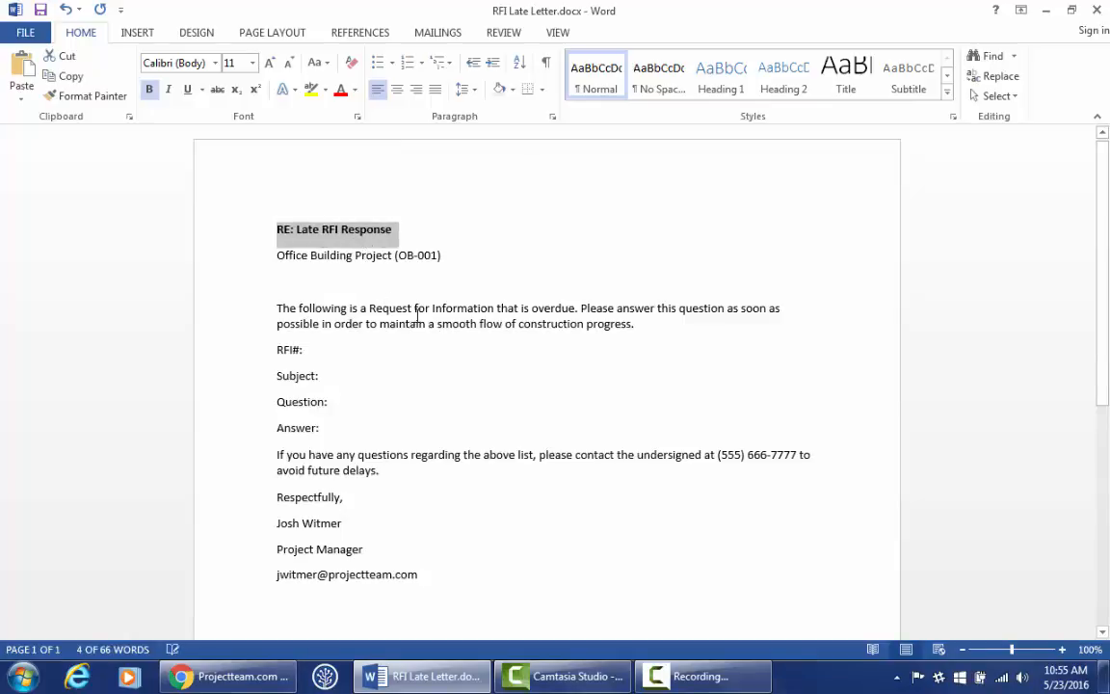
left_click(417, 316)
left_click_drag(452, 253, 228, 245)
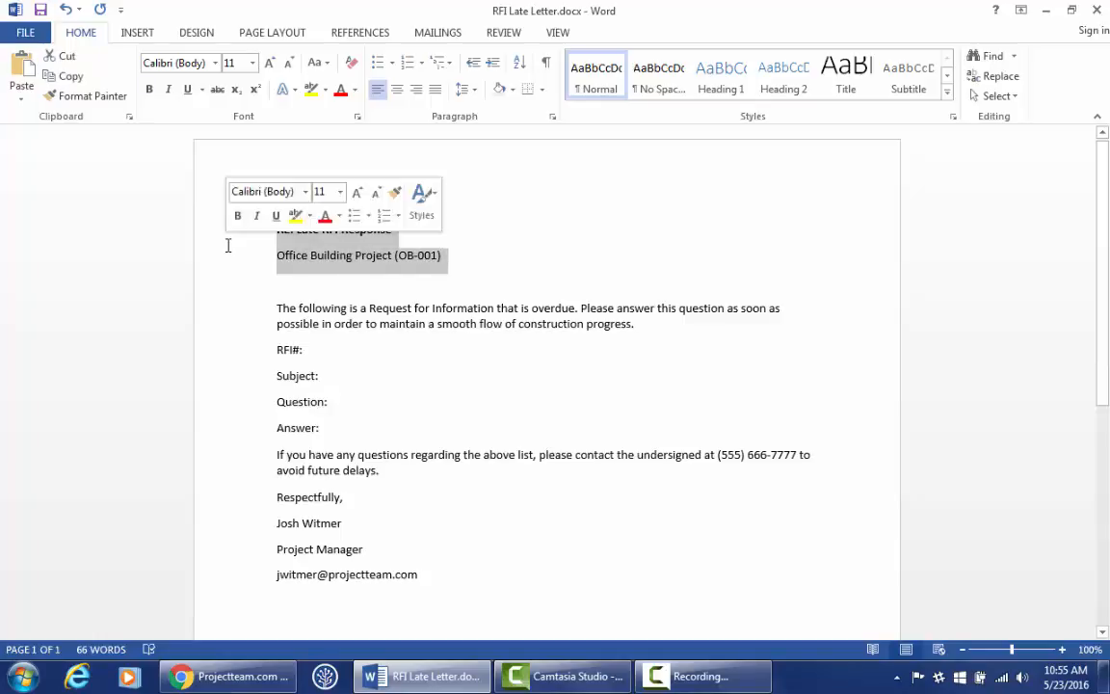
key("ctrl+b")
left_click(354, 261)
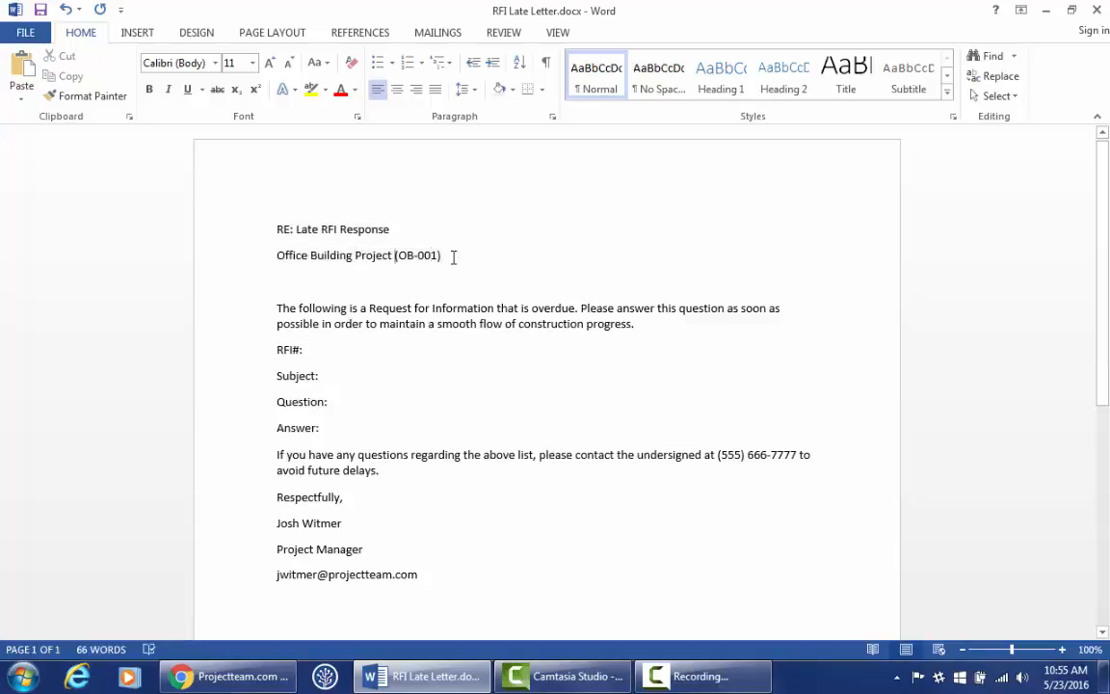
left_click_drag(453, 258, 242, 228)
key("ctrl+b")
left_click(393, 231)
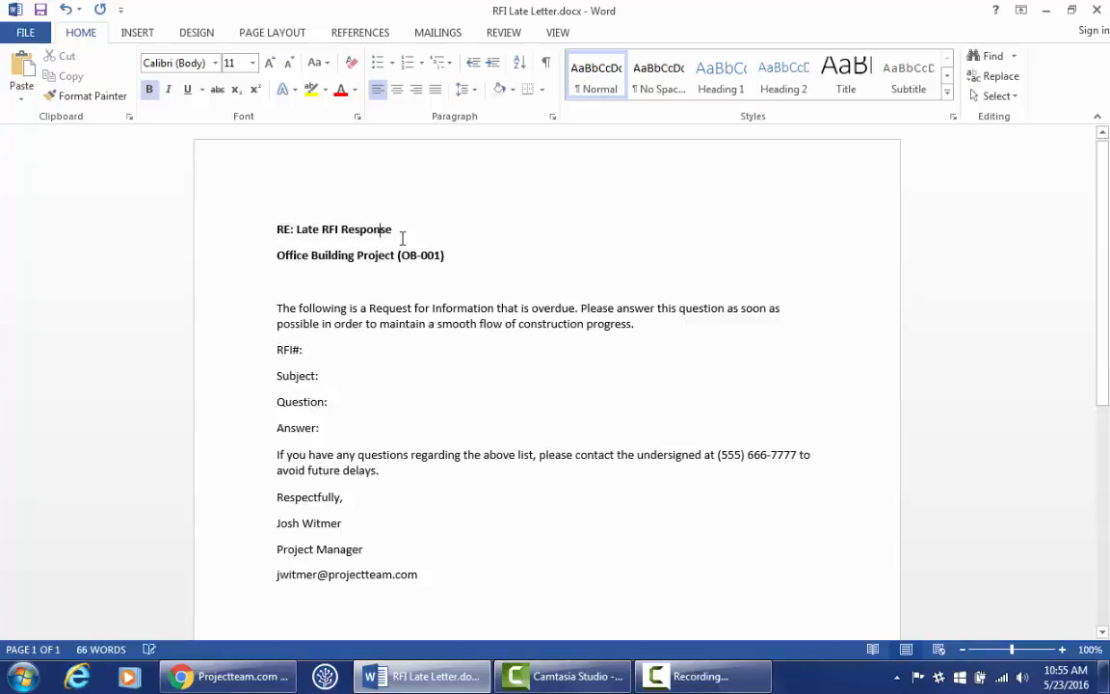
Color the words "Late RFI Response" in the RE line red.
left_click_drag(389, 229, 295, 229)
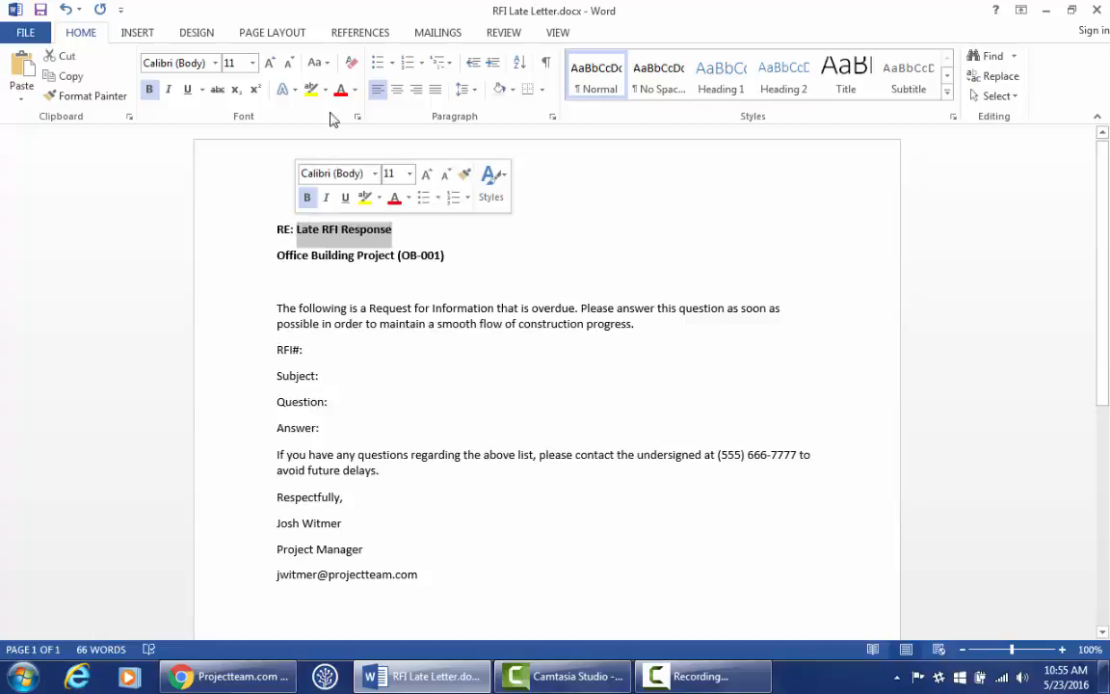
left_click(340, 89)
Add two blank lines above the RE line and insert the current date there in the "Monday, May 23, 2016" format.
left_click(251, 207)
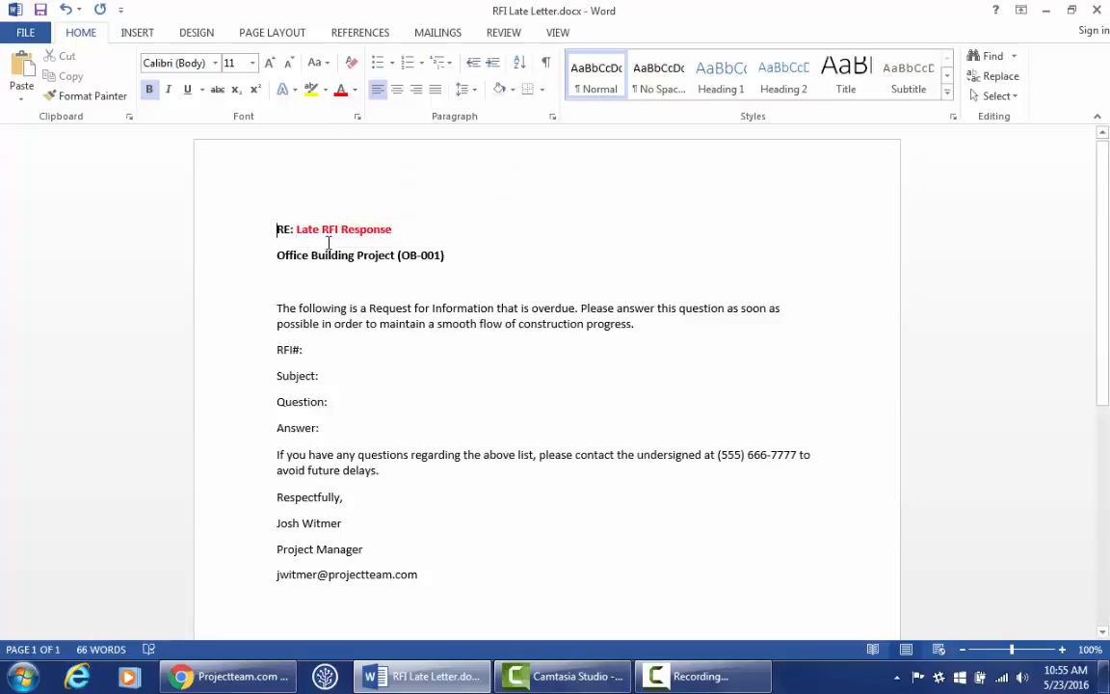
key("Return")
key("Return")
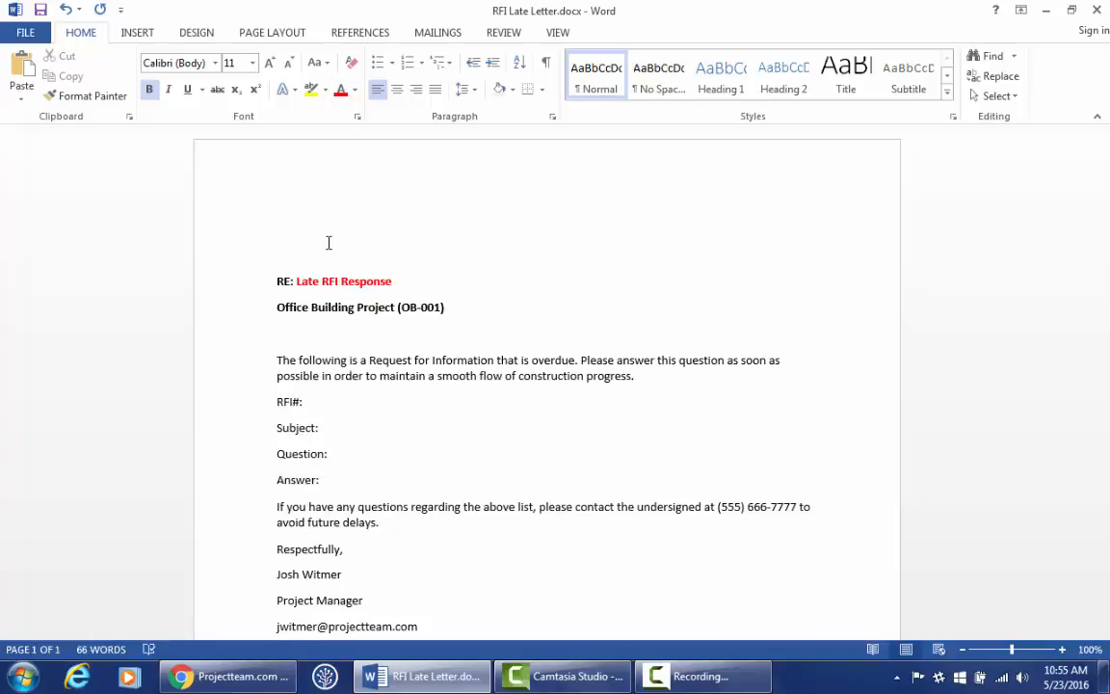
left_click(342, 223)
left_click(138, 36)
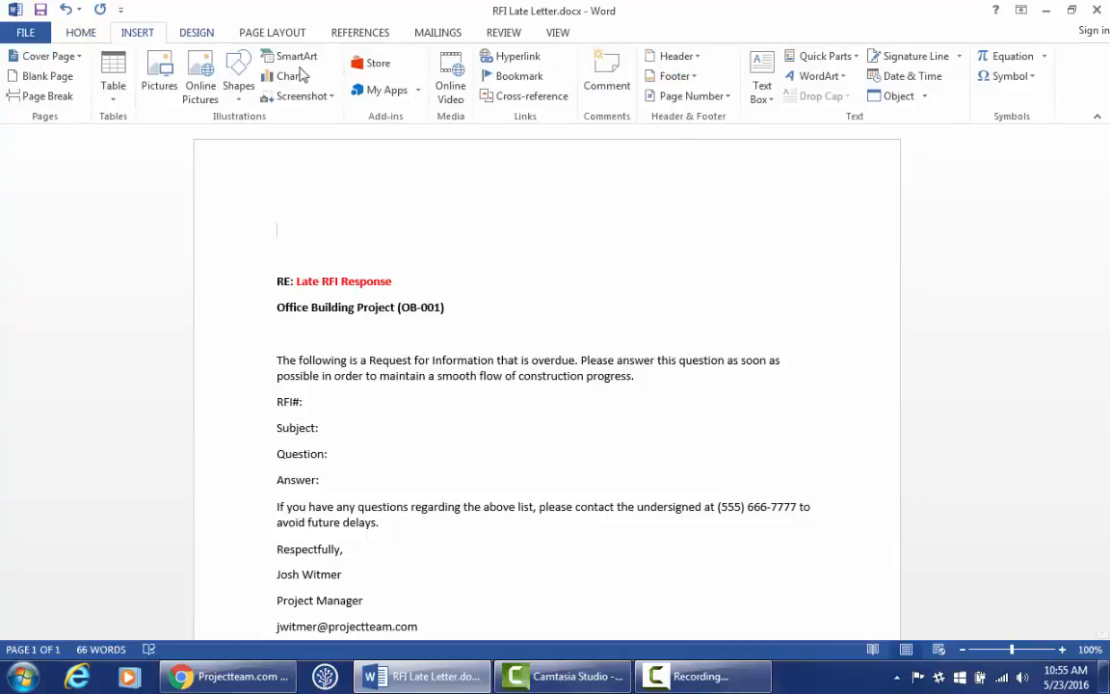
left_click(901, 84)
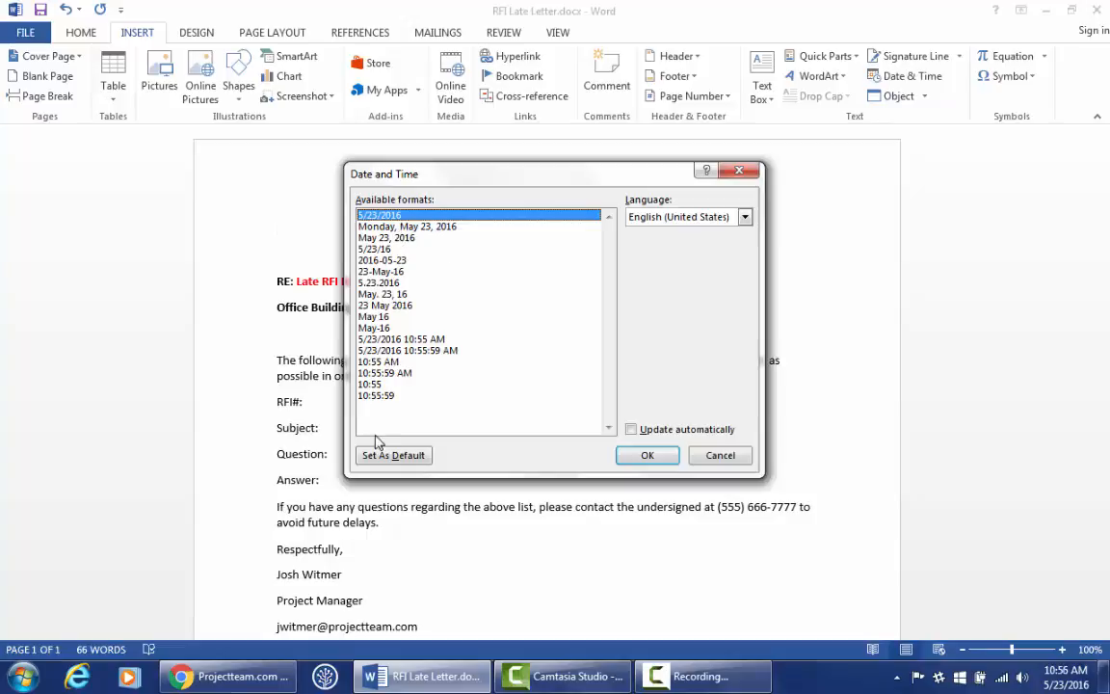
left_click(364, 224)
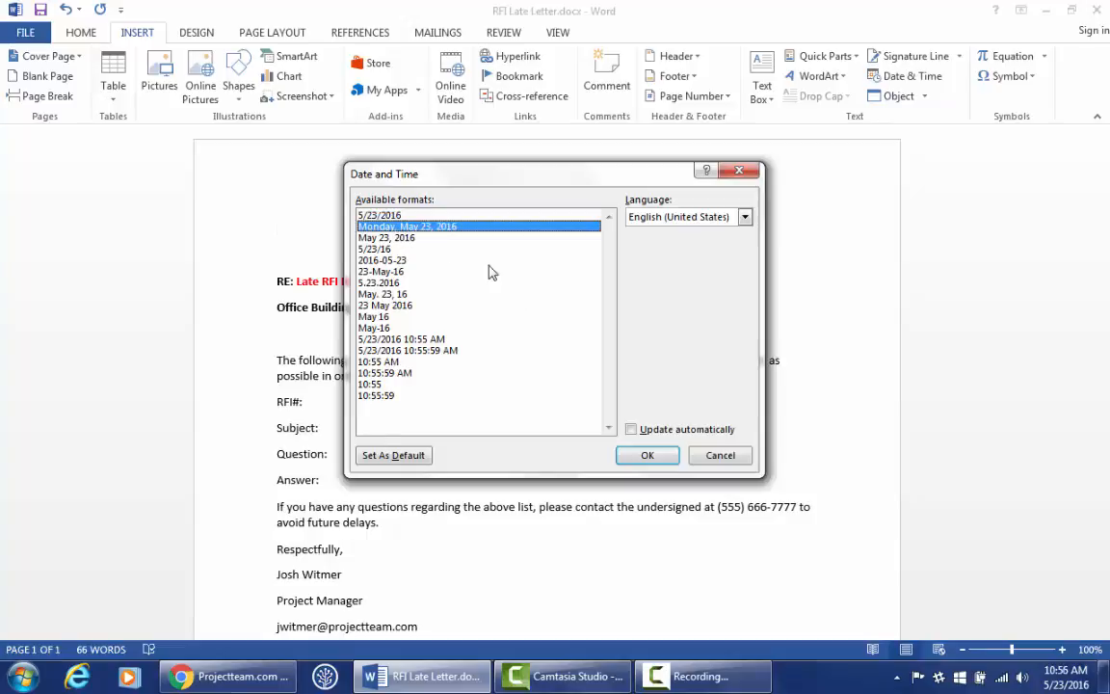
left_click(646, 455)
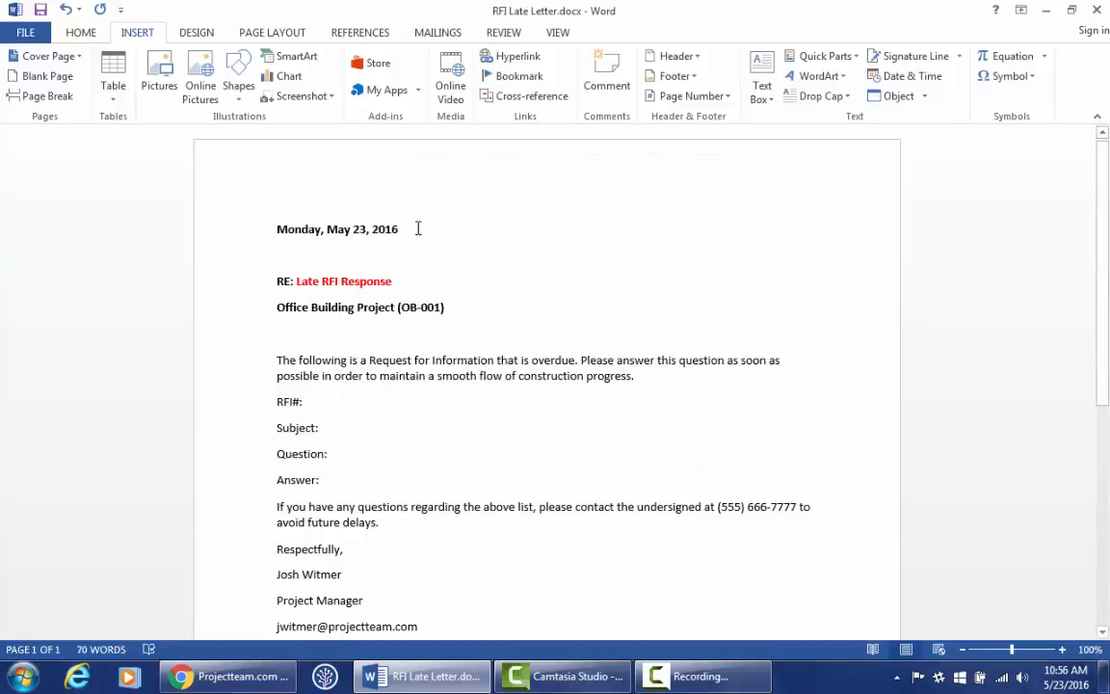
Remove the bold formatting from the date line at the start of the letter.
left_click_drag(417, 228, 268, 230)
key("ctrl+b")
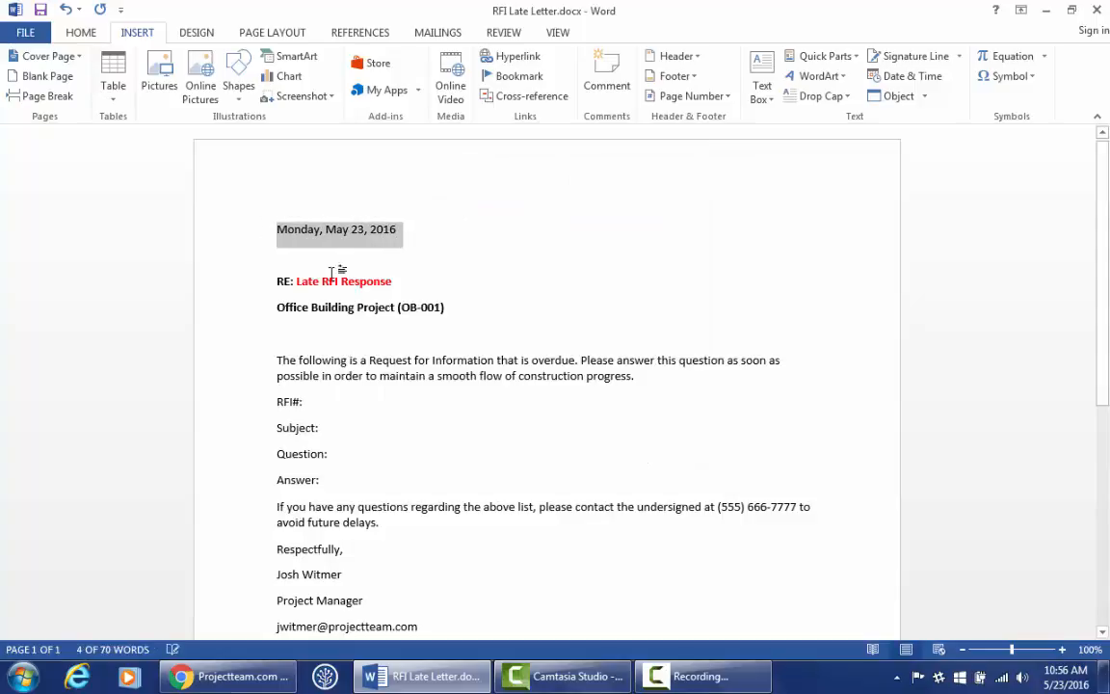
left_click(456, 275)
left_click(355, 246)
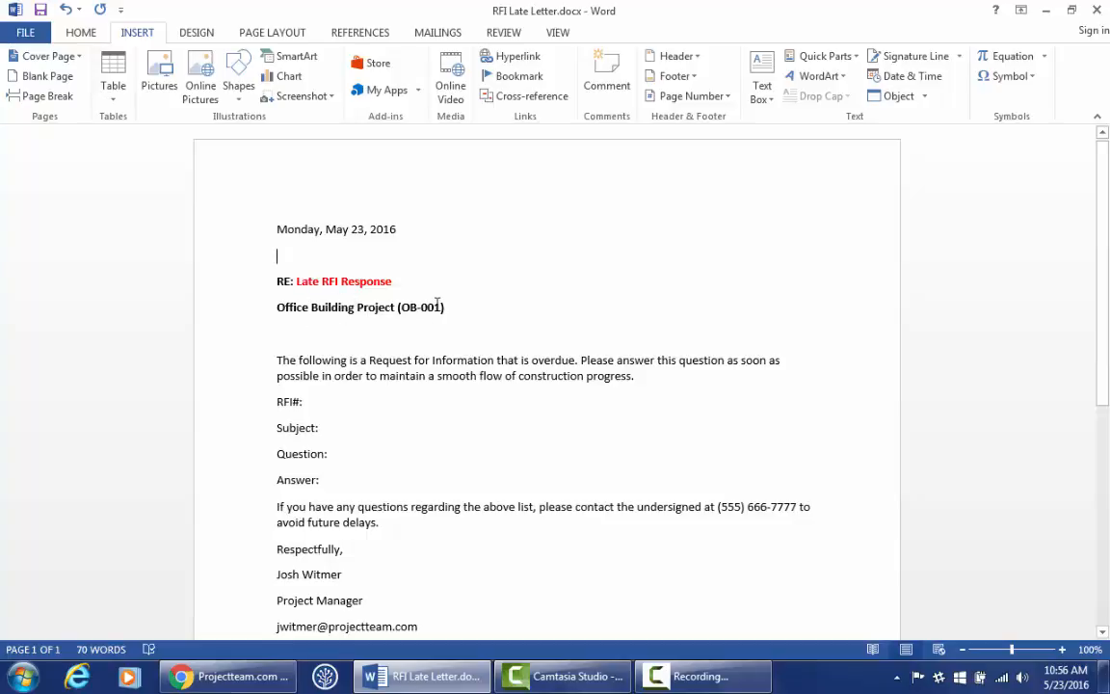
Add two blank lines above the "RFI#:" line and insert a table with two columns and four rows there.
scroll(446, 363, "down", 1)
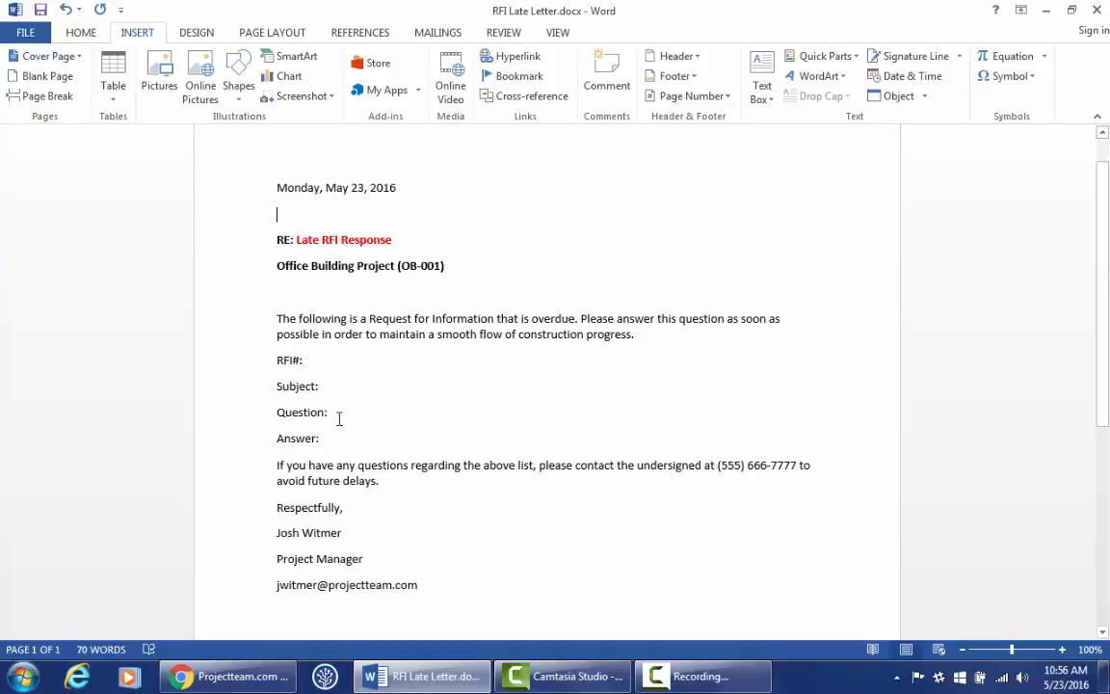
left_click(280, 361)
key("Return")
key("Return")
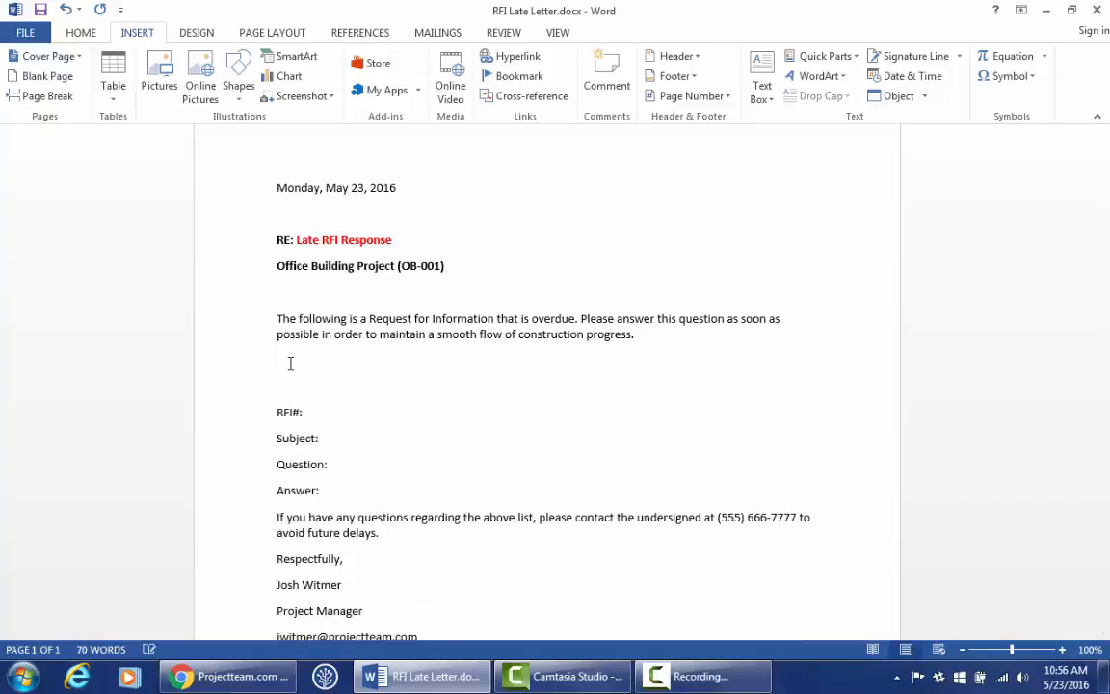
left_click(113, 104)
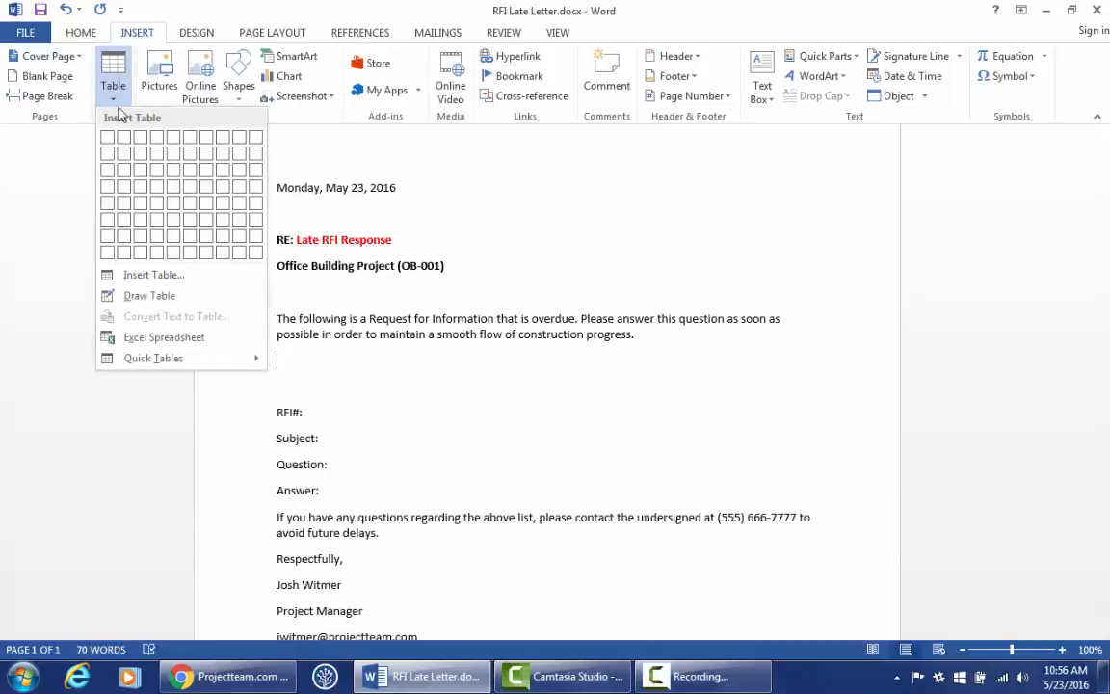
left_click(123, 186)
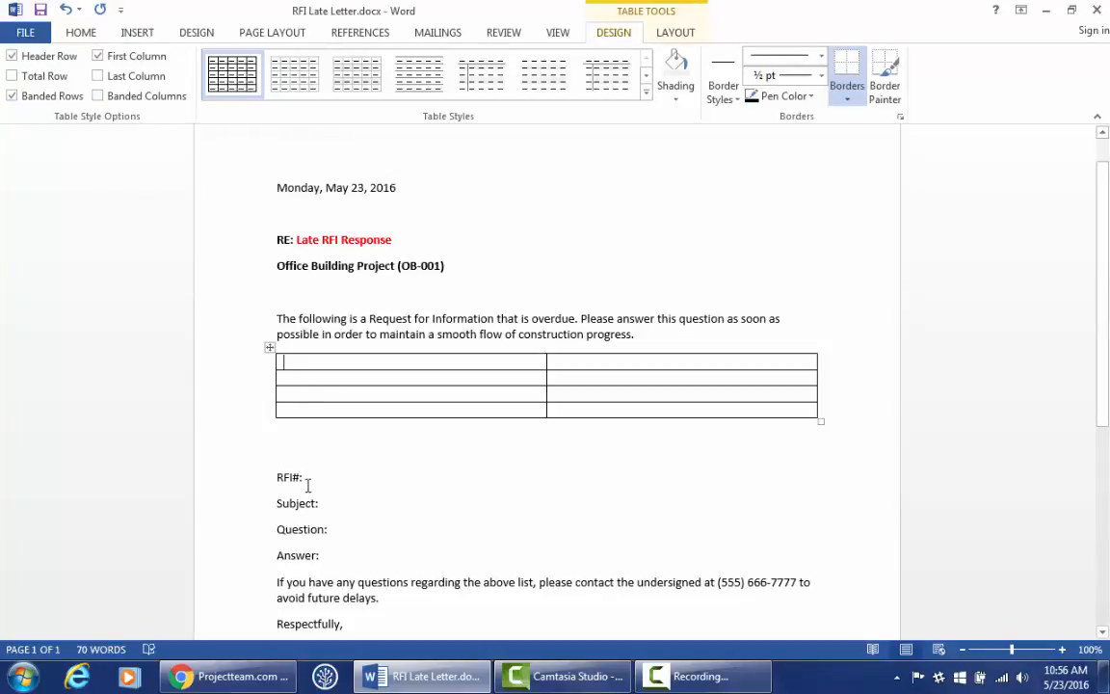
Copy the labels "RFI#:" and "Subject:" into the first two rows of the table's first column, without extra line breaks.
left_click_drag(306, 477, 266, 474)
key("ctrl+c")
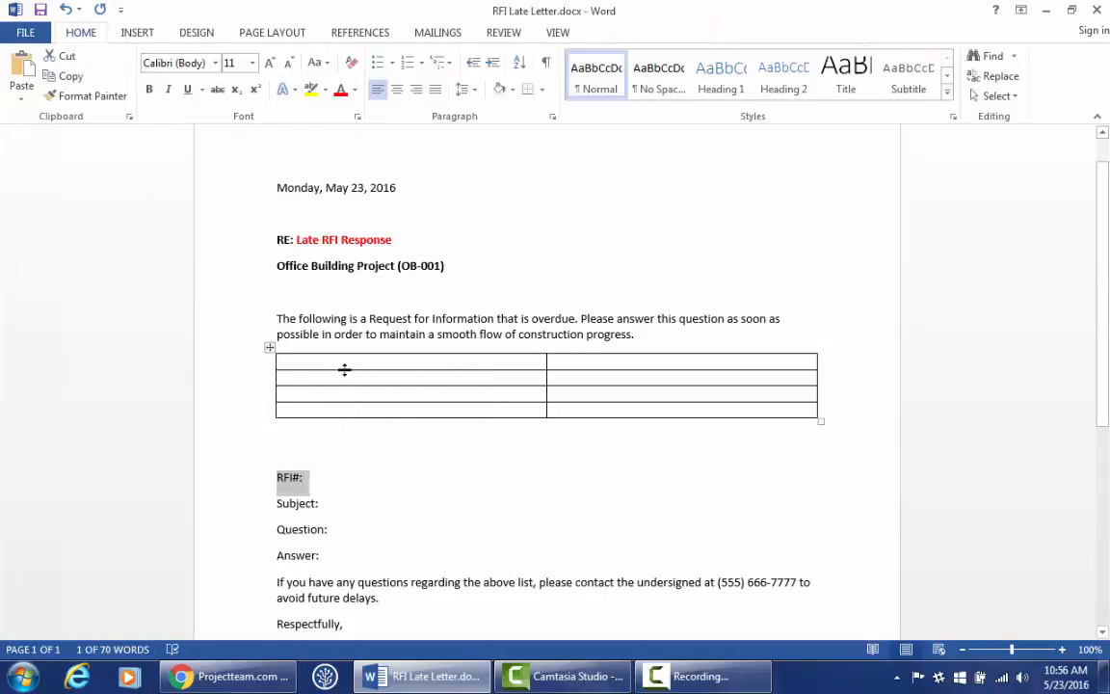
left_click(333, 362)
key("ctrl+v")
key("BackSpace")
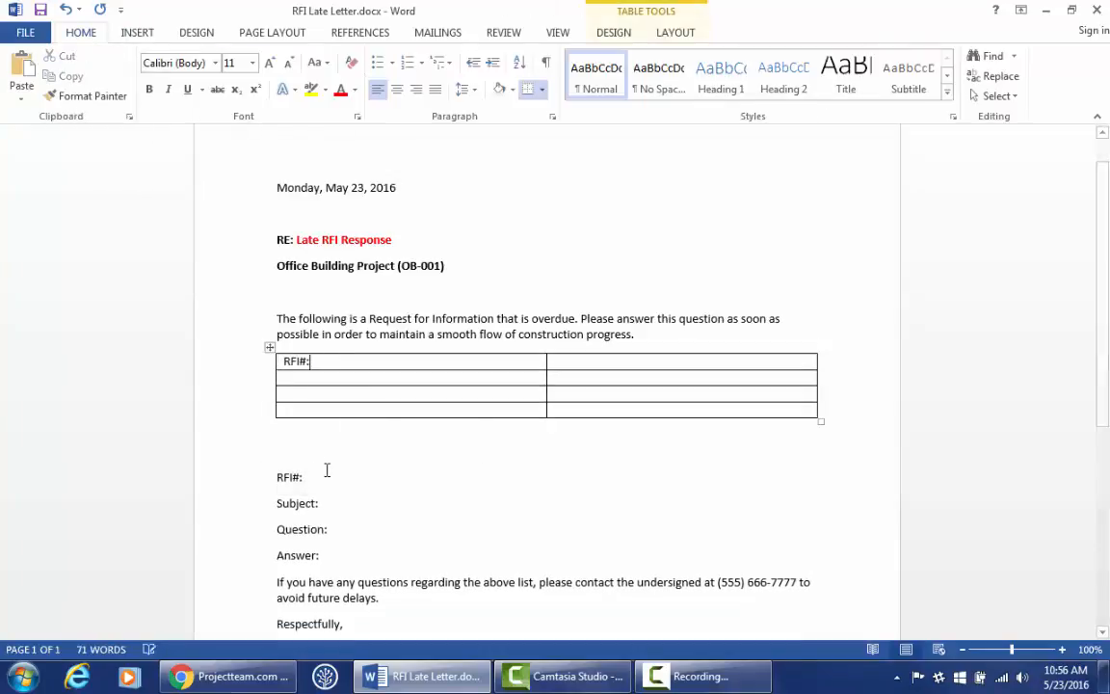
left_click_drag(324, 502, 278, 500)
key("ctrl+c")
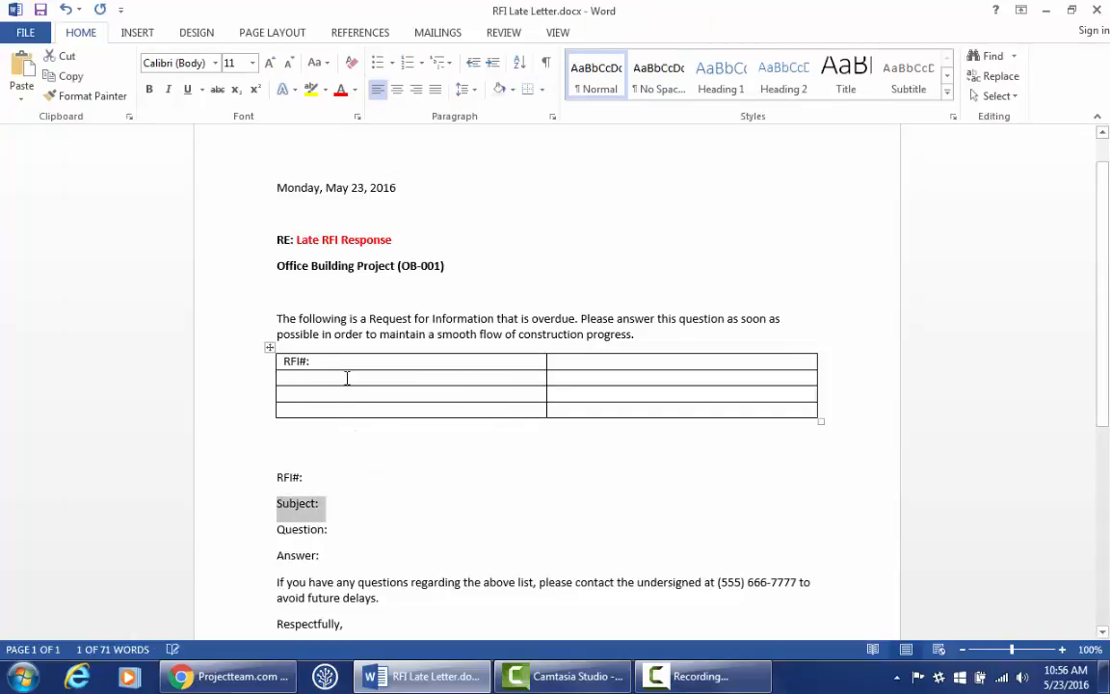
left_click(345, 378)
key("ctrl+v")
key("BackSpace")
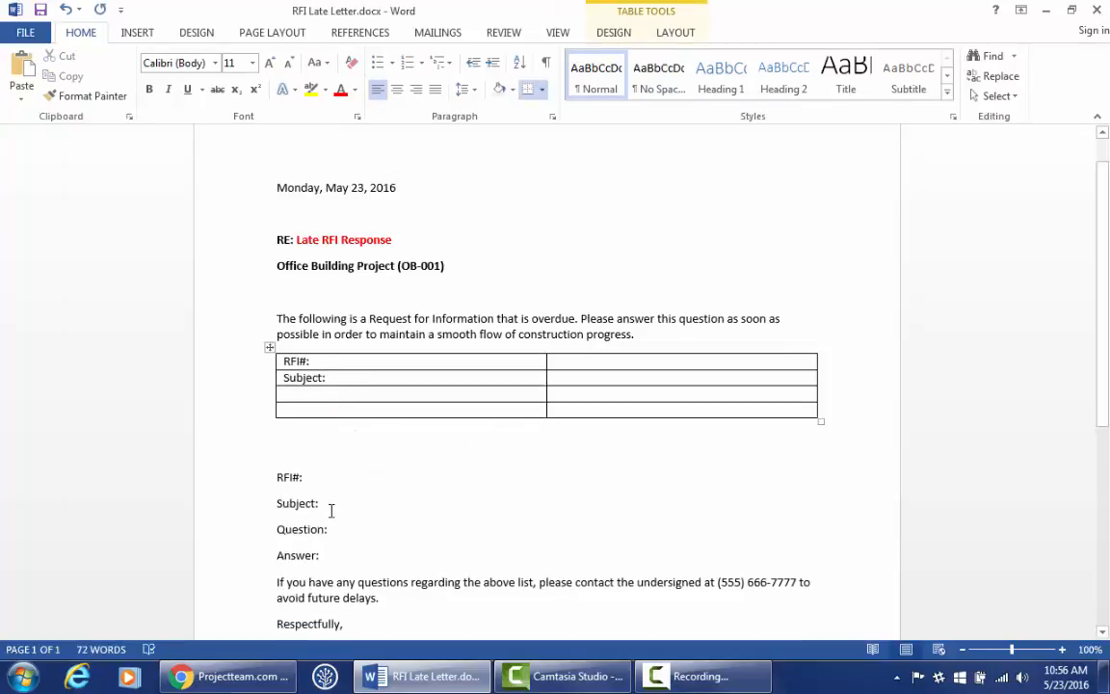
Copy the labels "Question:" and "Answer:" into the third and fourth rows of the table's first column, without extra line breaks.
left_click_drag(329, 529, 278, 530)
key("ctrl+c")
left_click(330, 393)
key("ctrl+v")
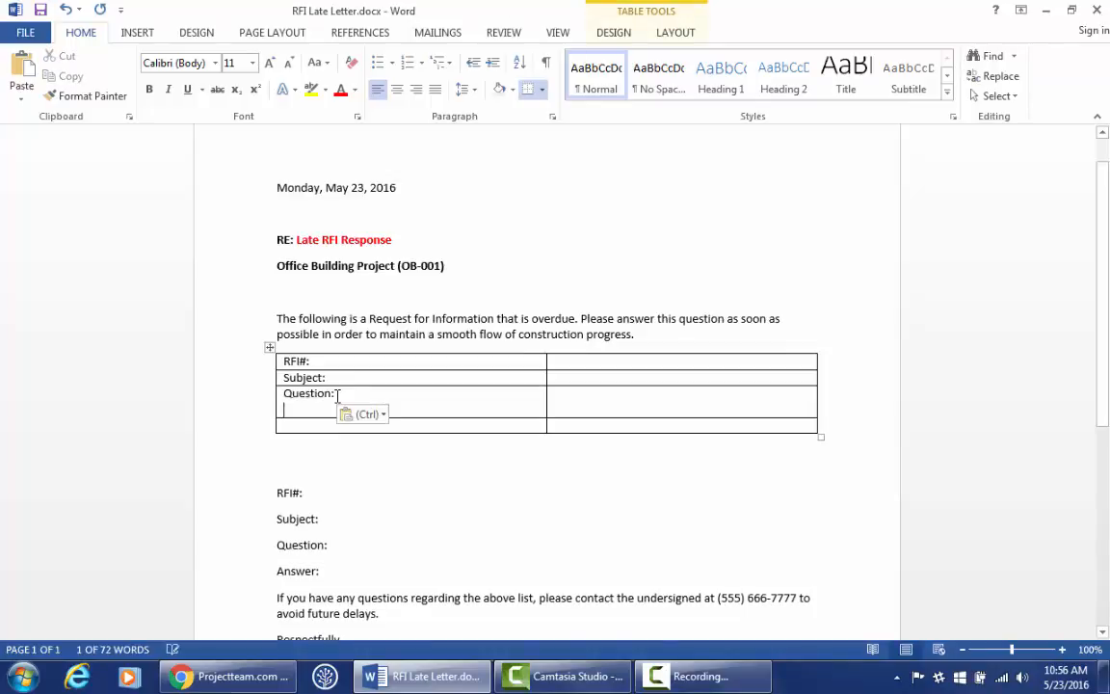
key("BackSpace")
left_click_drag(324, 556, 278, 556)
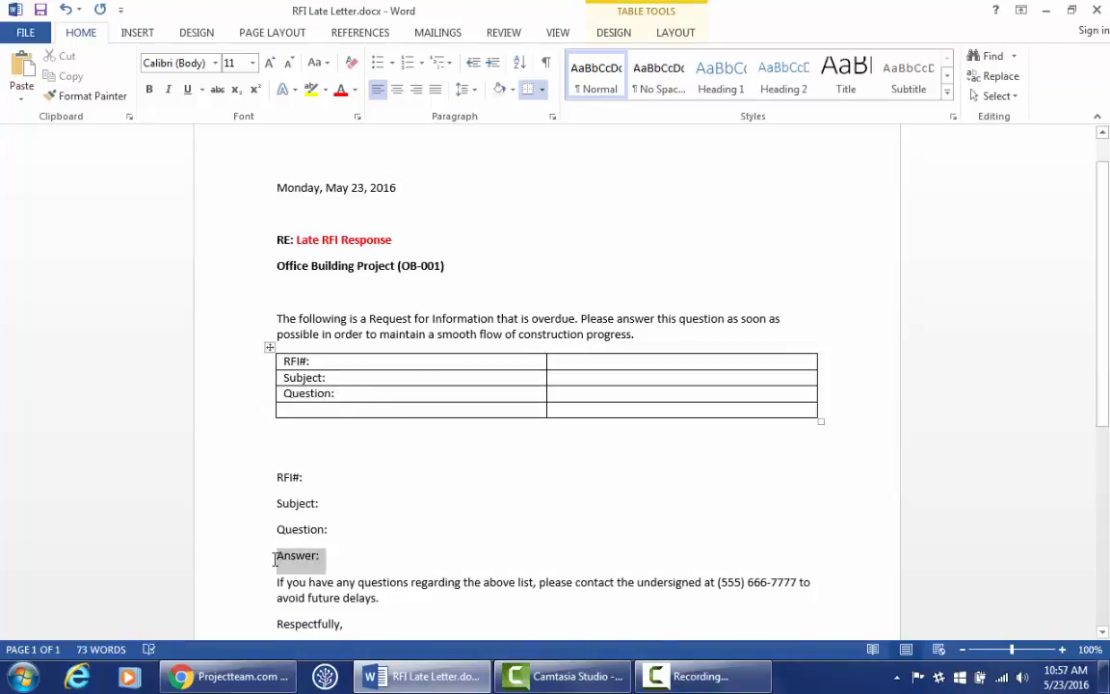
key("ctrl+c")
left_click(322, 409)
key("ctrl+v")
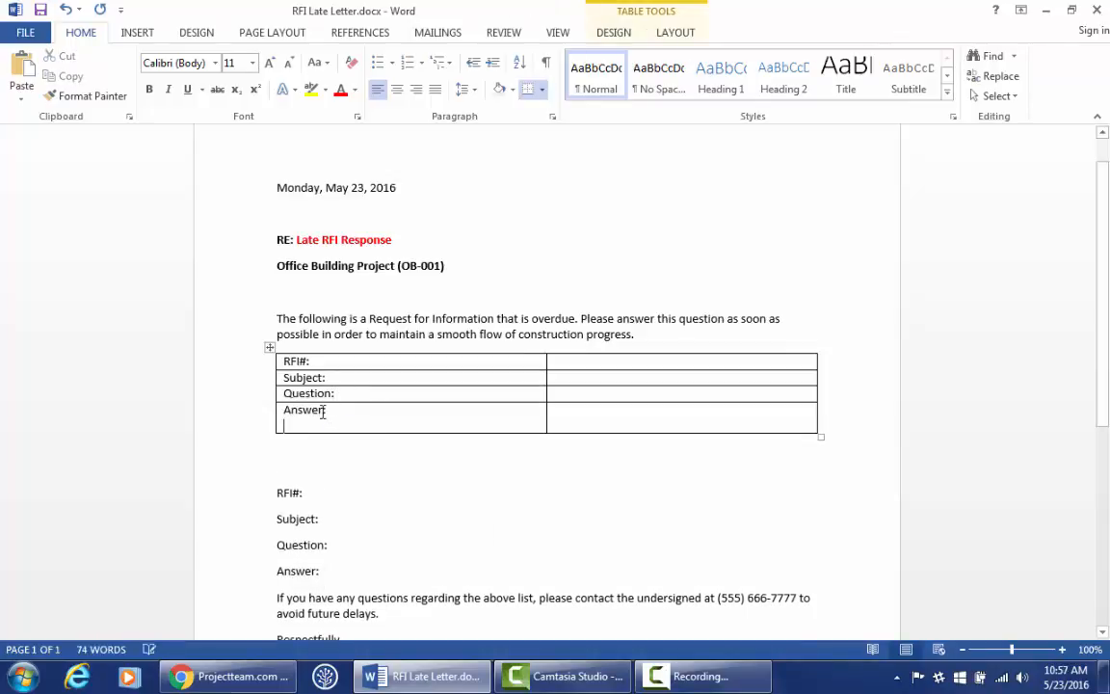
key("BackSpace")
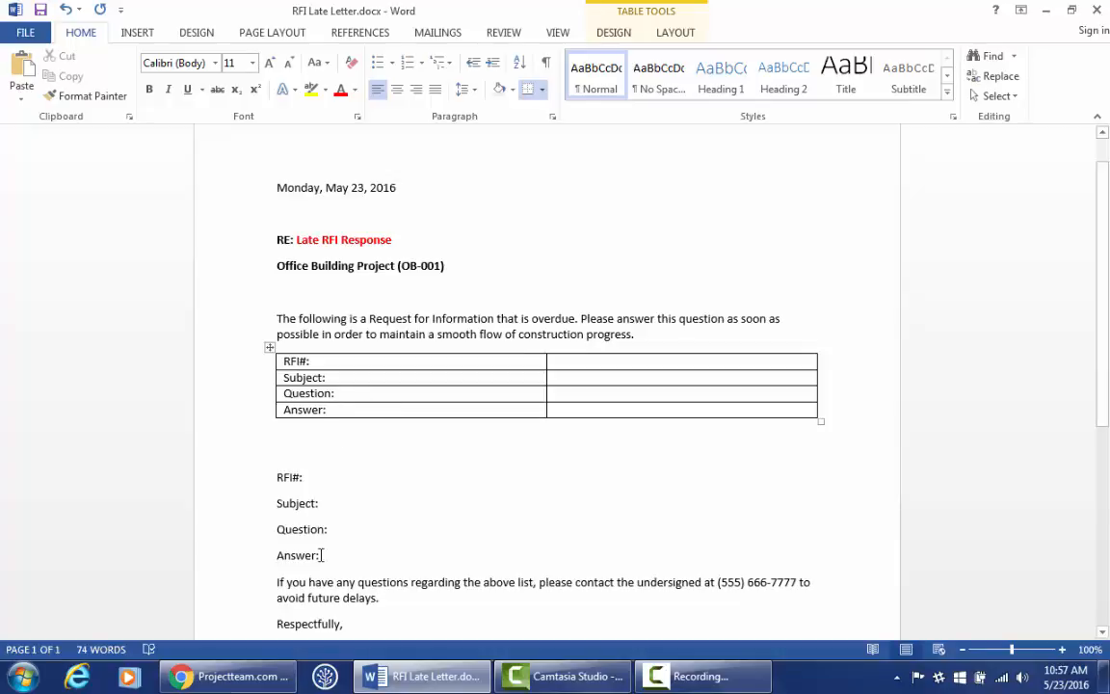
Delete the original RFI#, Subject, Question and Answer lines below the table, along with the leftover blank line.
left_click_drag(321, 556, 258, 481)
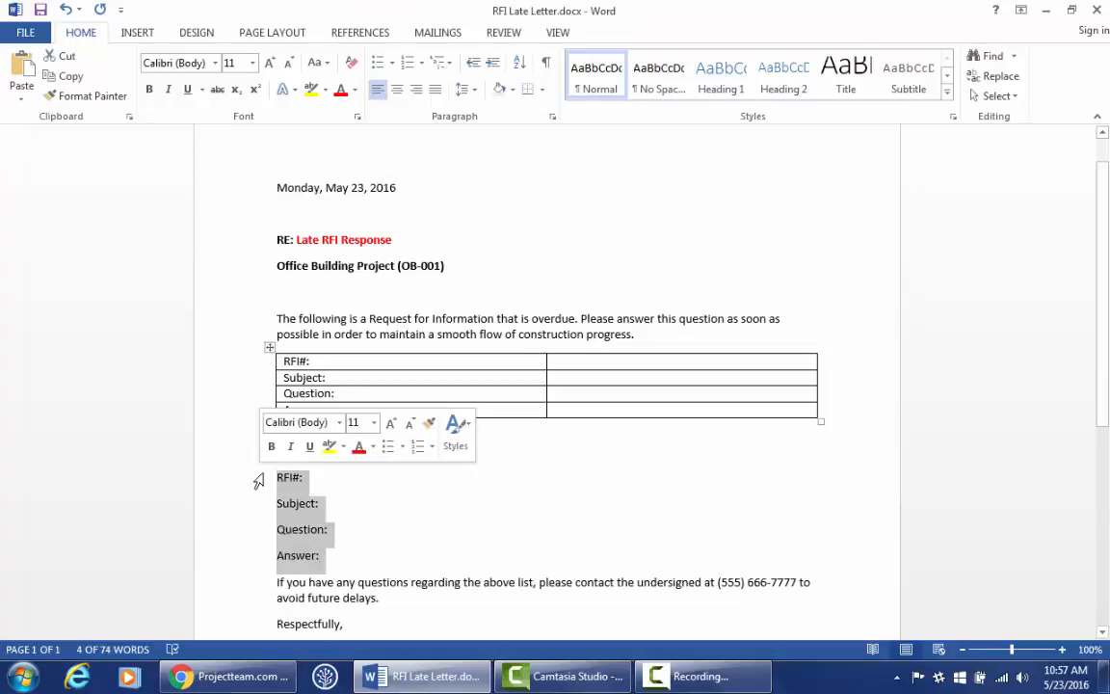
key("Delete")
key("Delete")
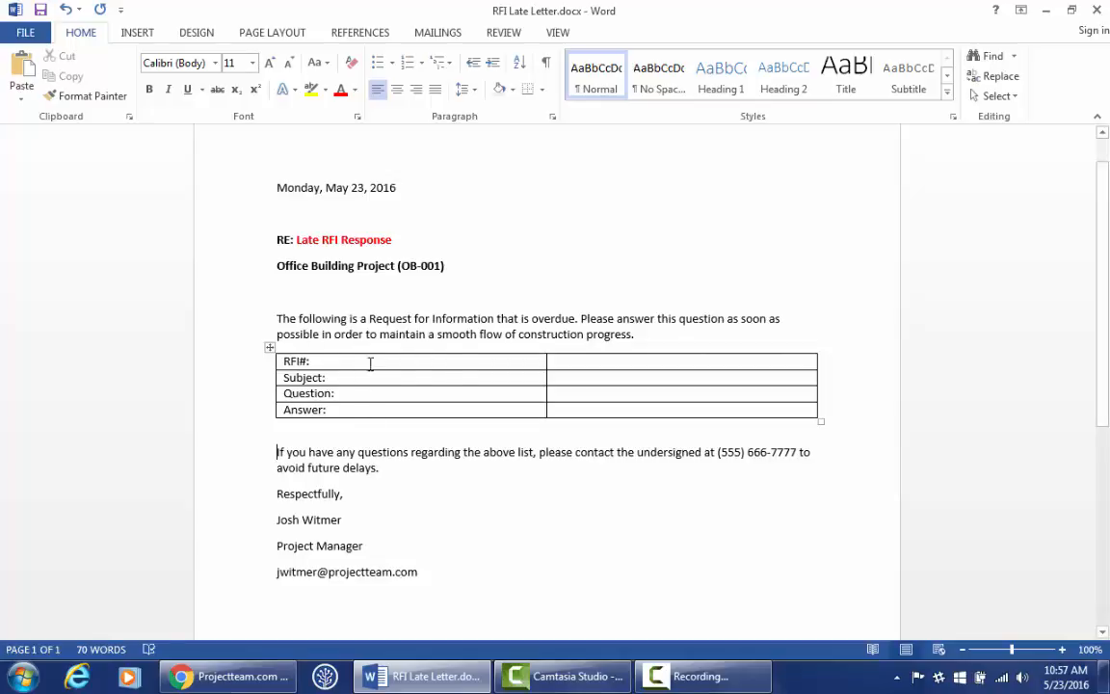
Set the top and bottom default cell margins of the whole table to 0.05".
left_click(270, 347)
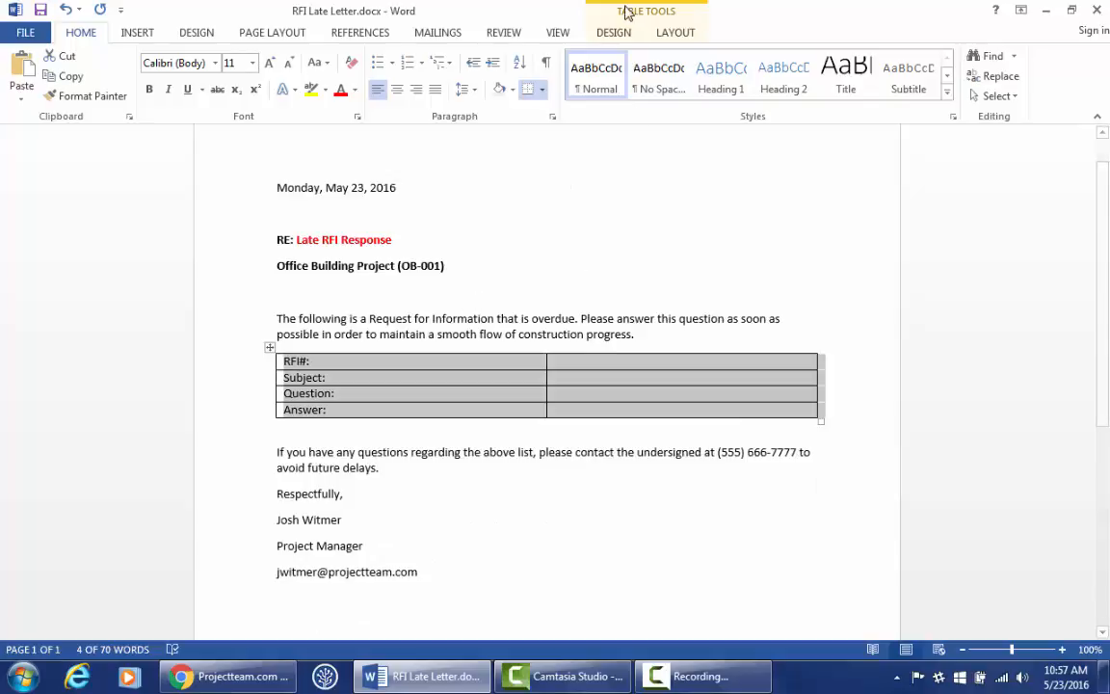
left_click(616, 38)
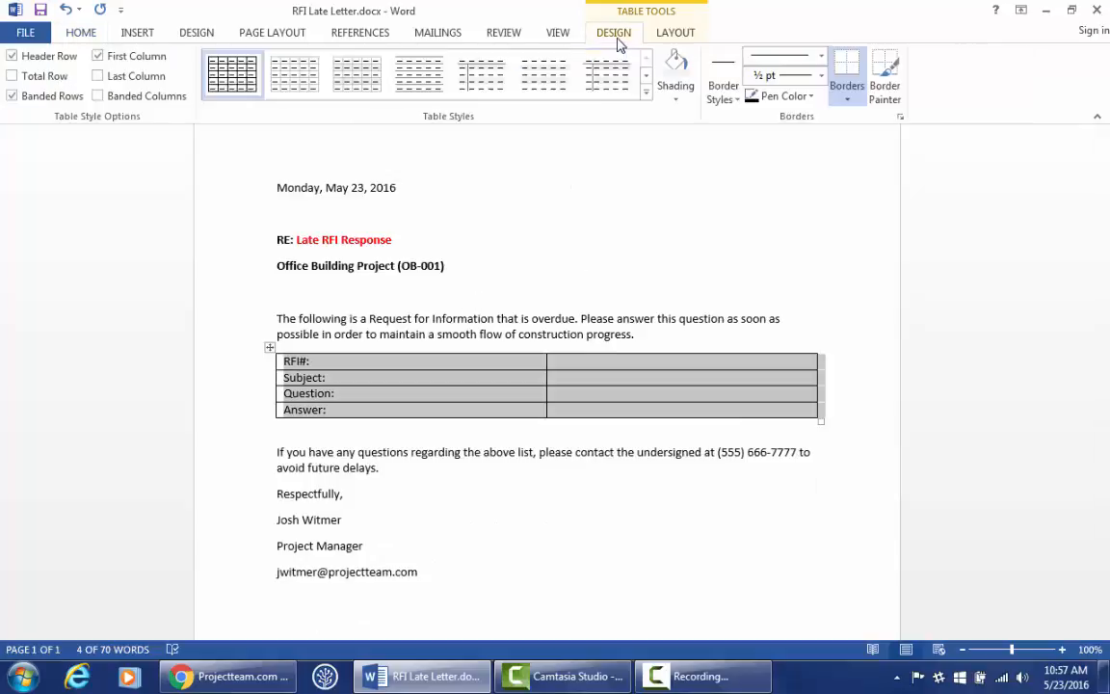
left_click(674, 35)
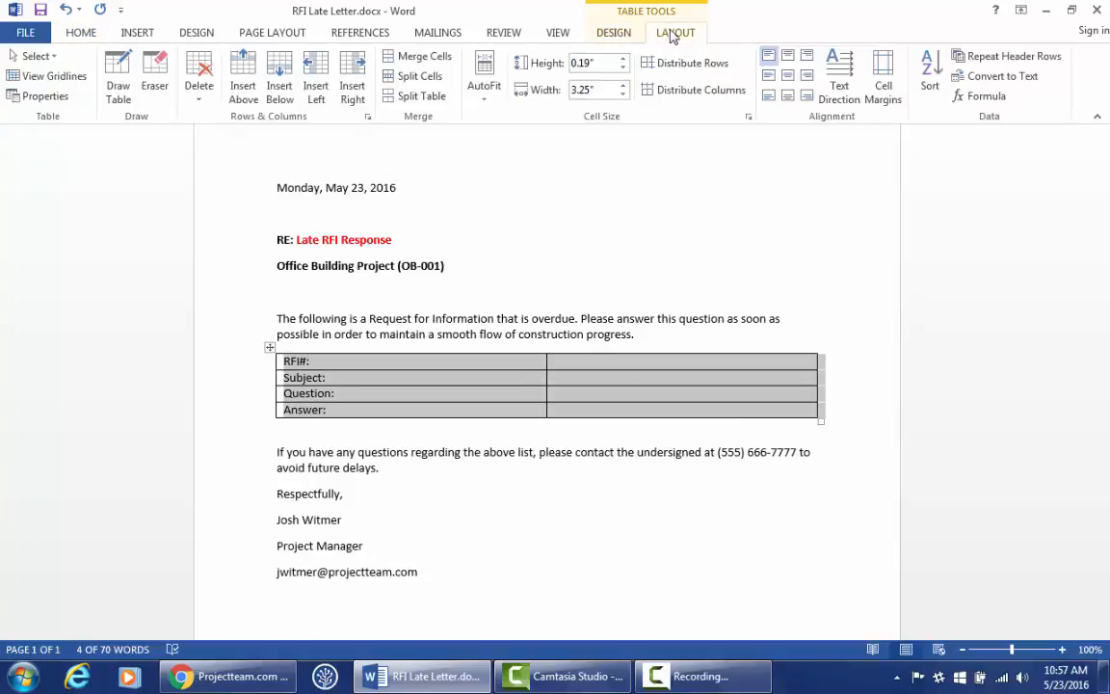
left_click(882, 91)
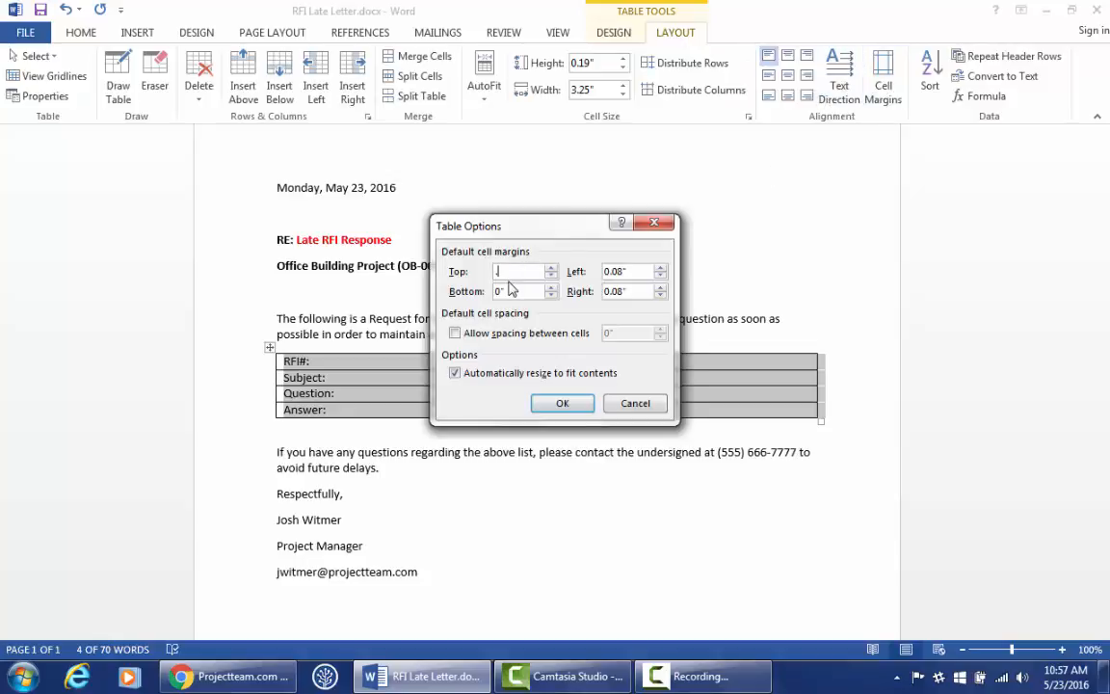
type(".05")
key("Tab")
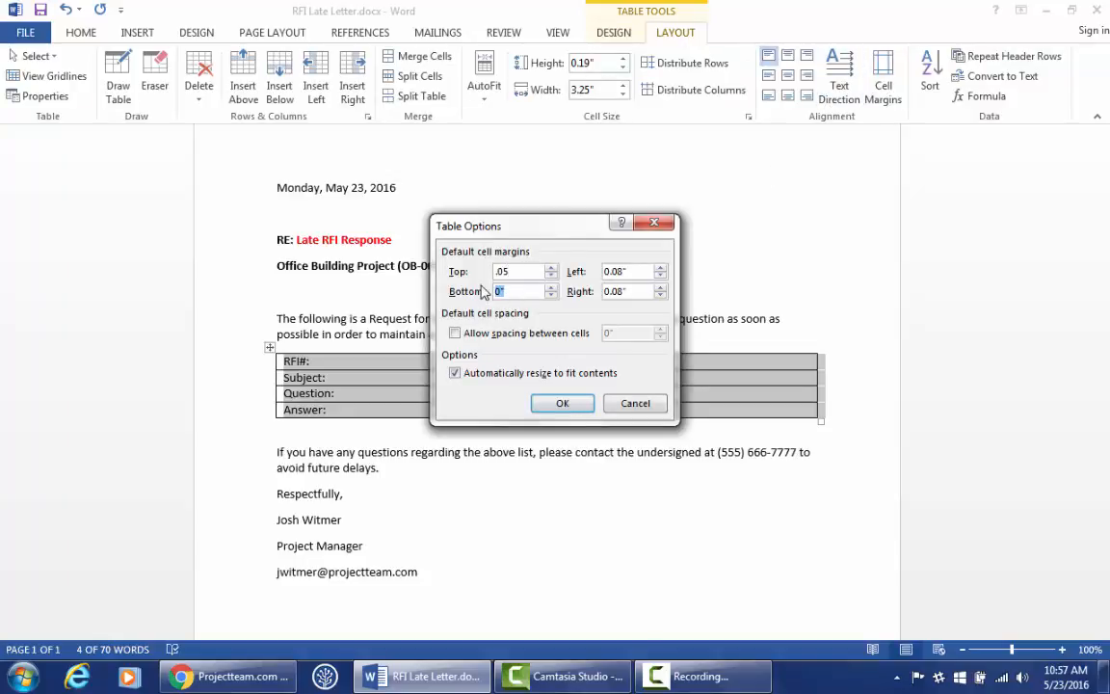
type(".05")
left_click(564, 402)
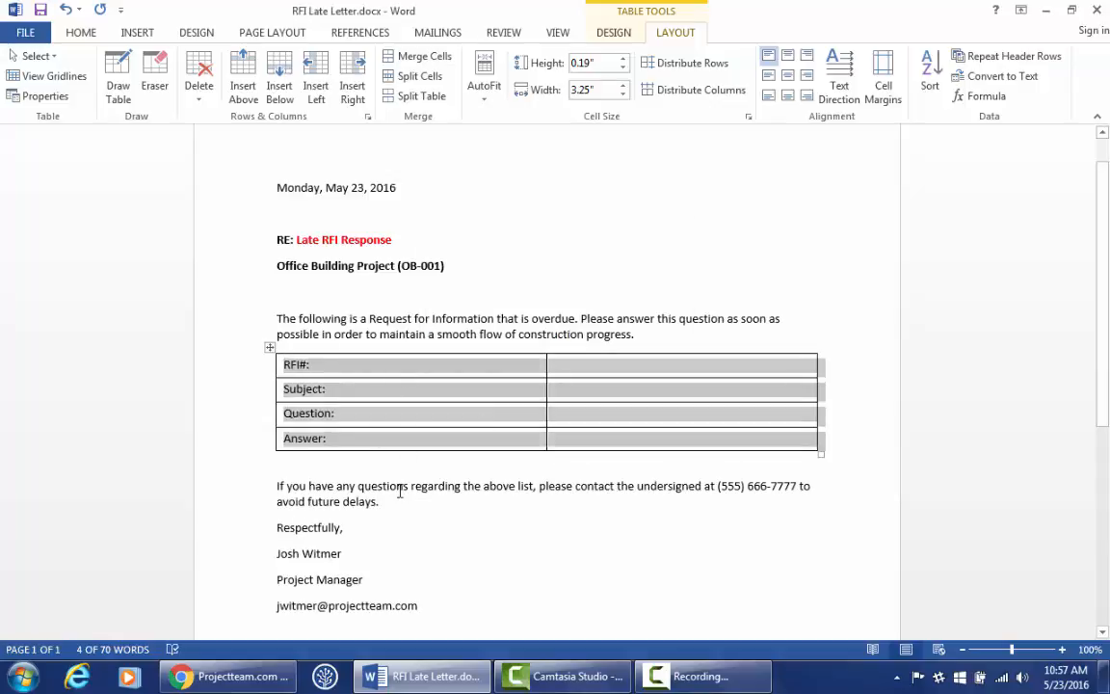
Shade the table's first column, containing the four RFI field labels, light gray.
left_click(359, 445)
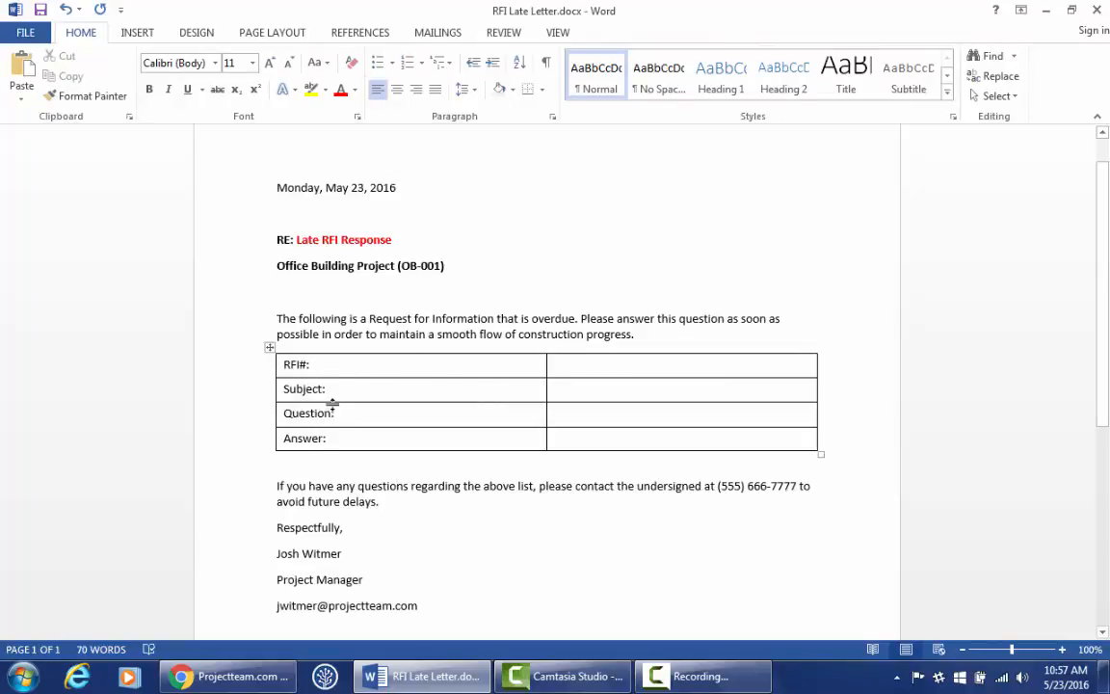
left_click(365, 440)
left_click_drag(368, 406, 372, 369)
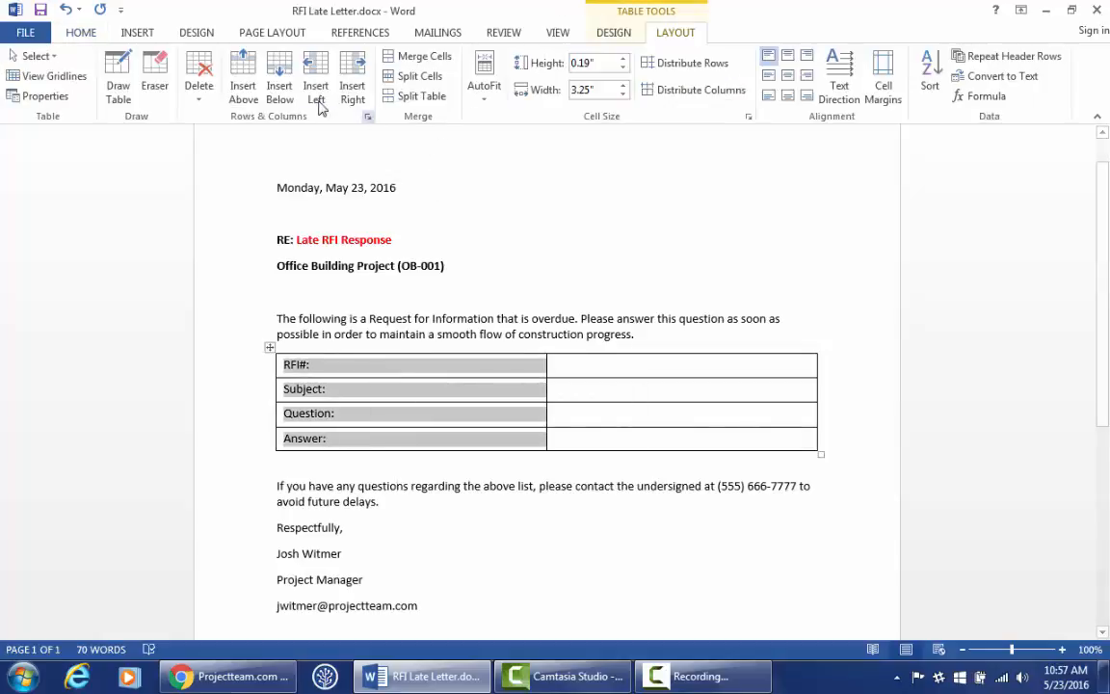
left_click(65, 32)
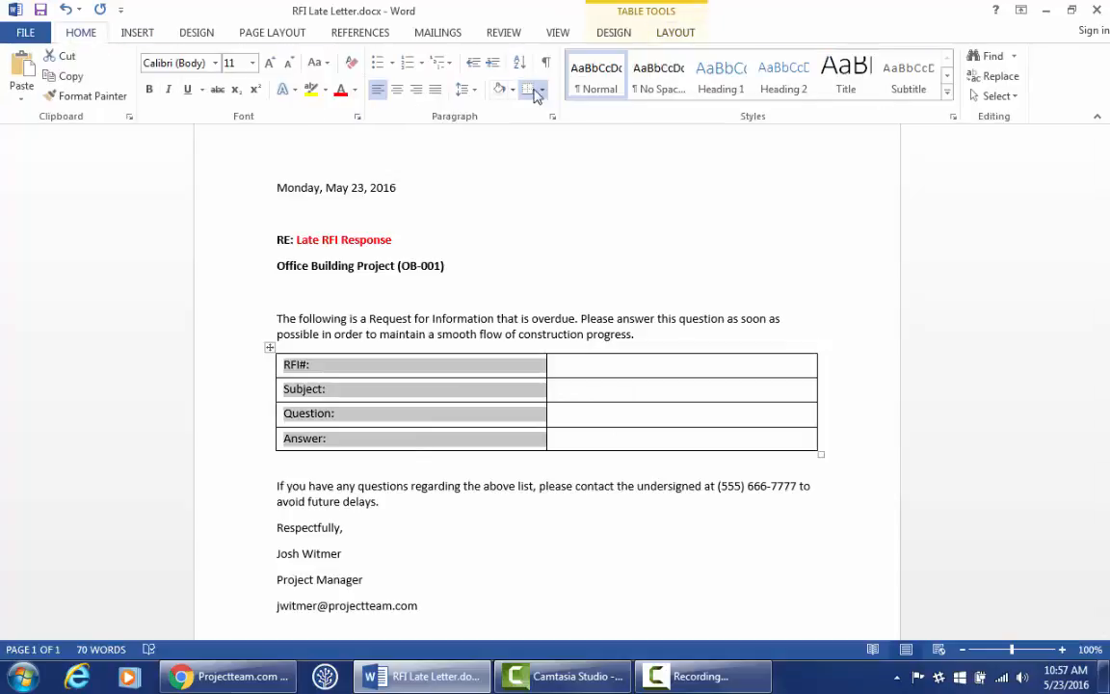
left_click(499, 88)
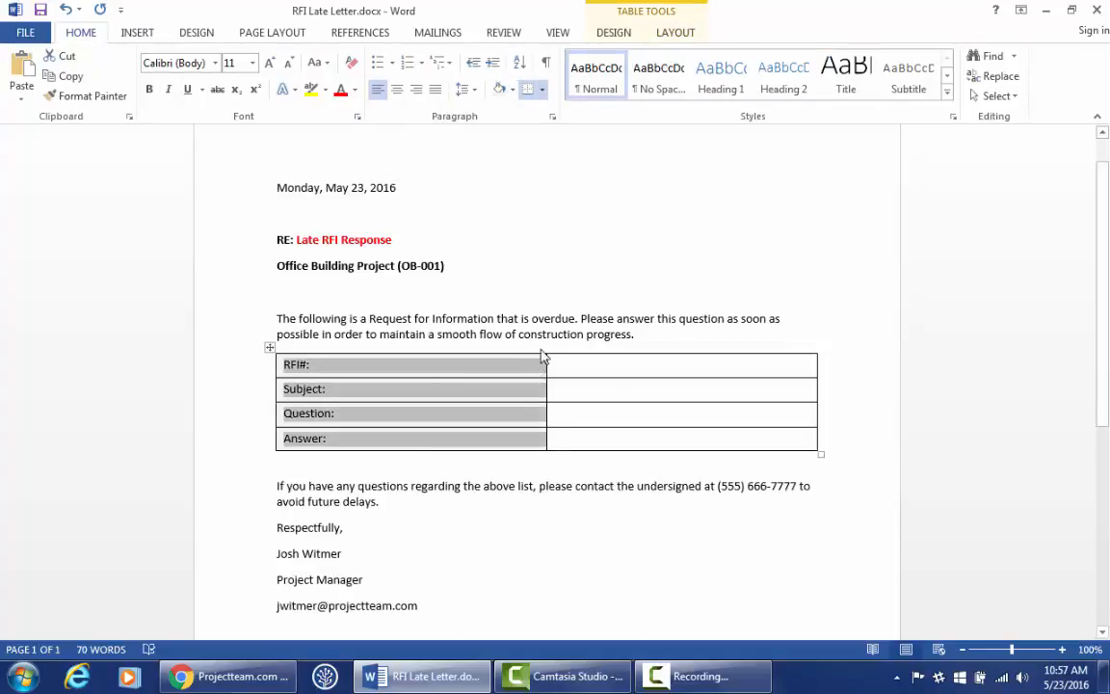
left_click(544, 338)
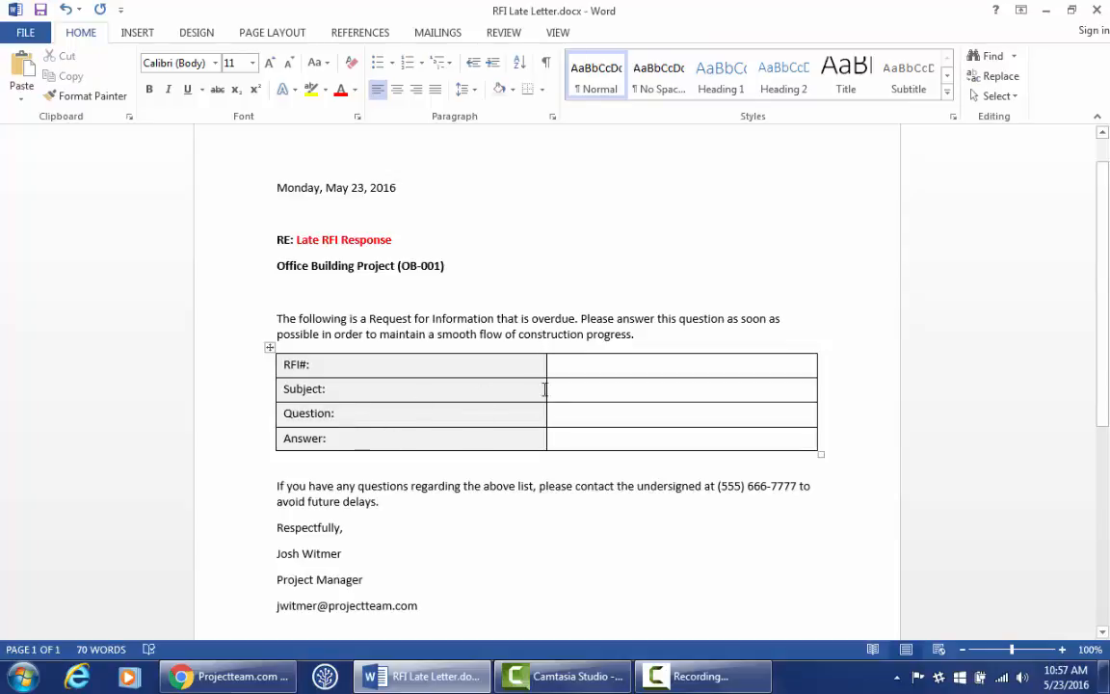
Narrow the table's label column to about a quarter of the table's width and make its four labels bold.
left_click_drag(545, 387, 374, 390)
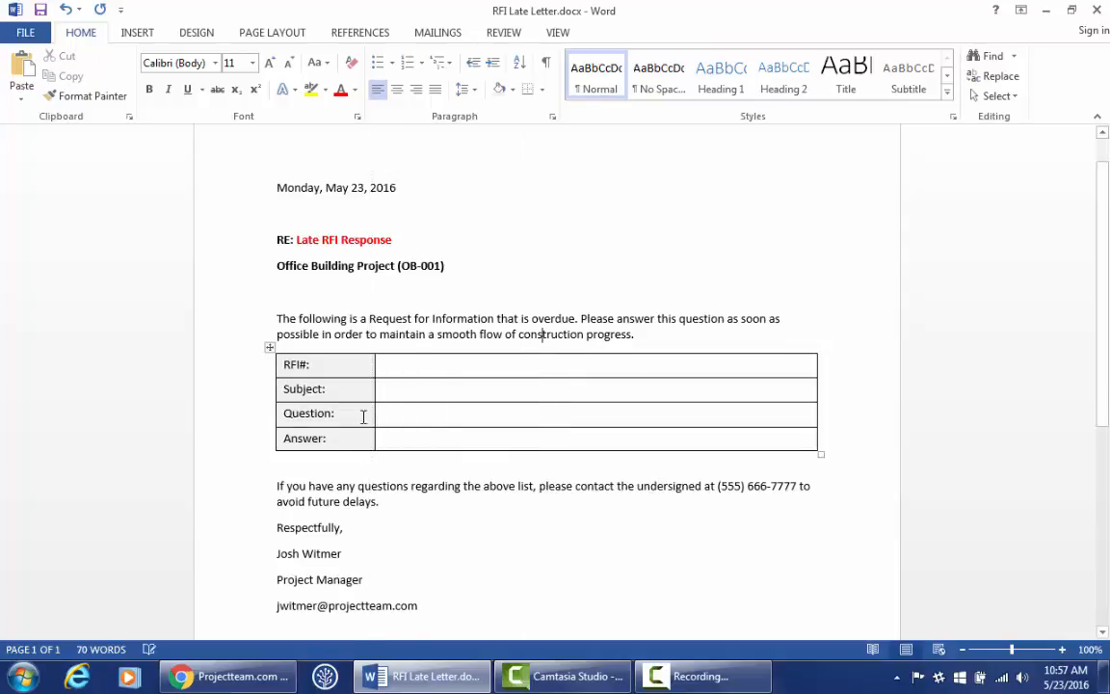
left_click_drag(333, 436, 297, 374)
key("ctrl+b")
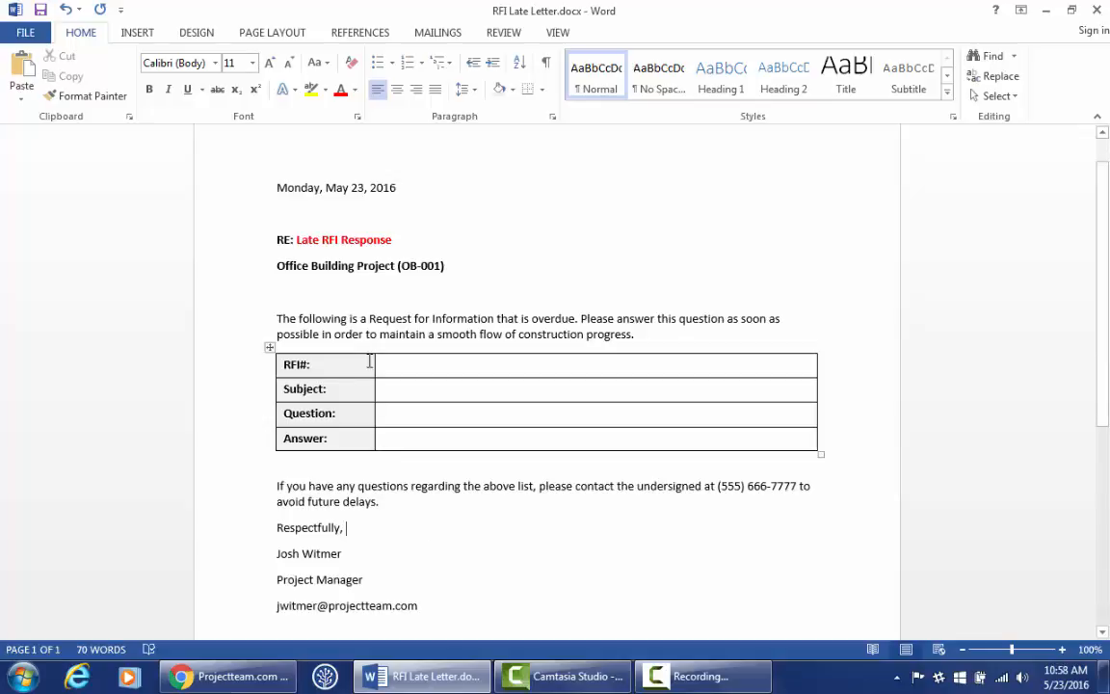
scroll(378, 357, "down", 1)
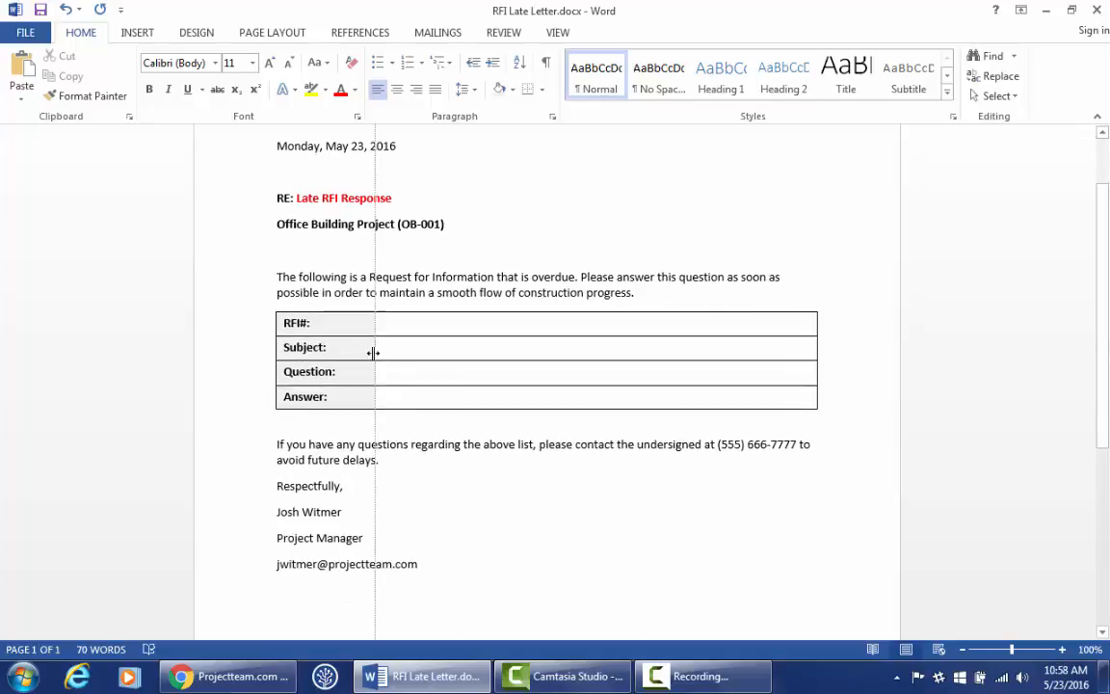
left_click_drag(374, 357, 416, 349)
Insert a blank line above "Respectfully," and make the sender's name in the signature bold.
scroll(404, 404, "down", 1)
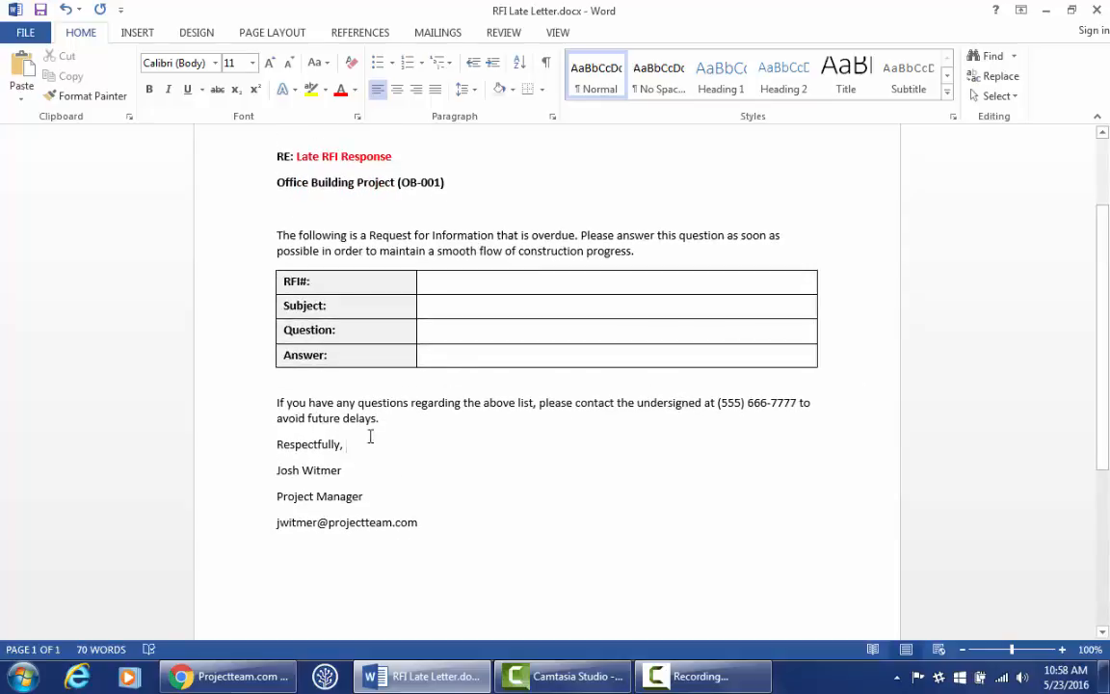
key("Return")
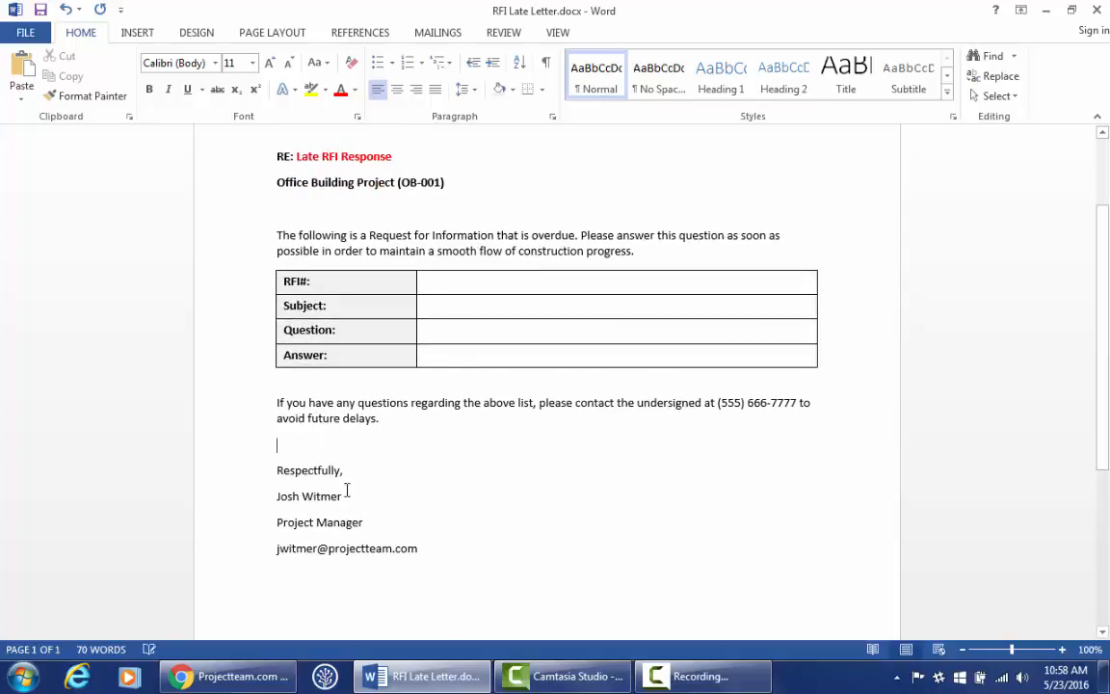
triple_click(313, 498)
key("ctrl+b")
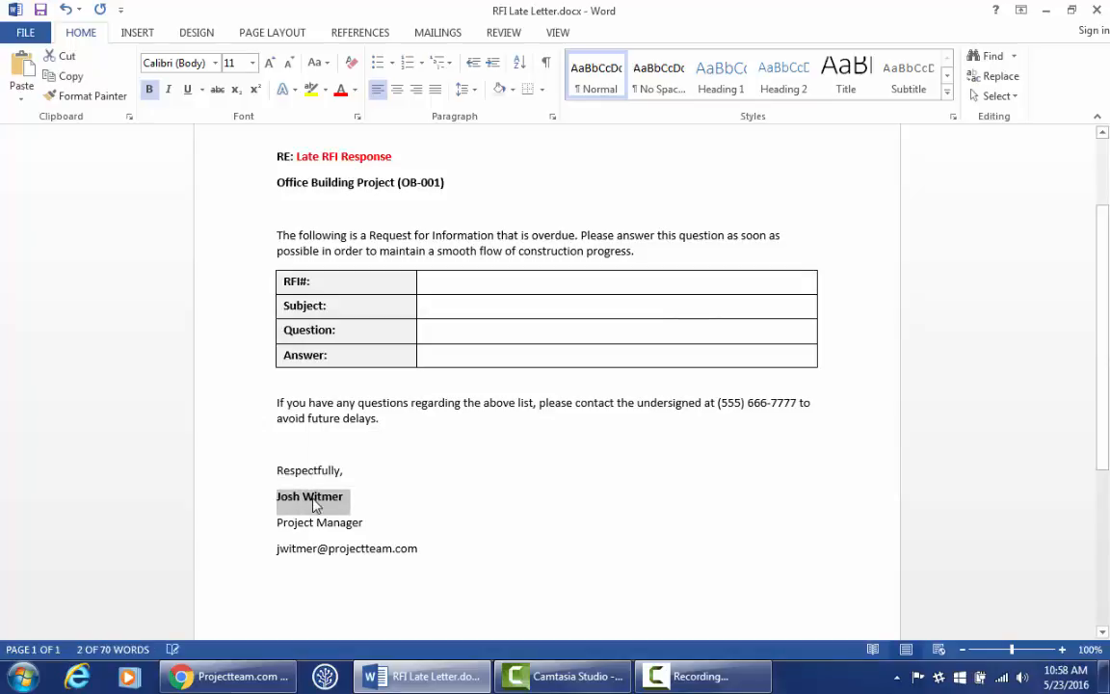
Italicize the "Project Manager" line in the signature and turn the sender's e-mail address into a hyperlink.
triple_click(304, 521)
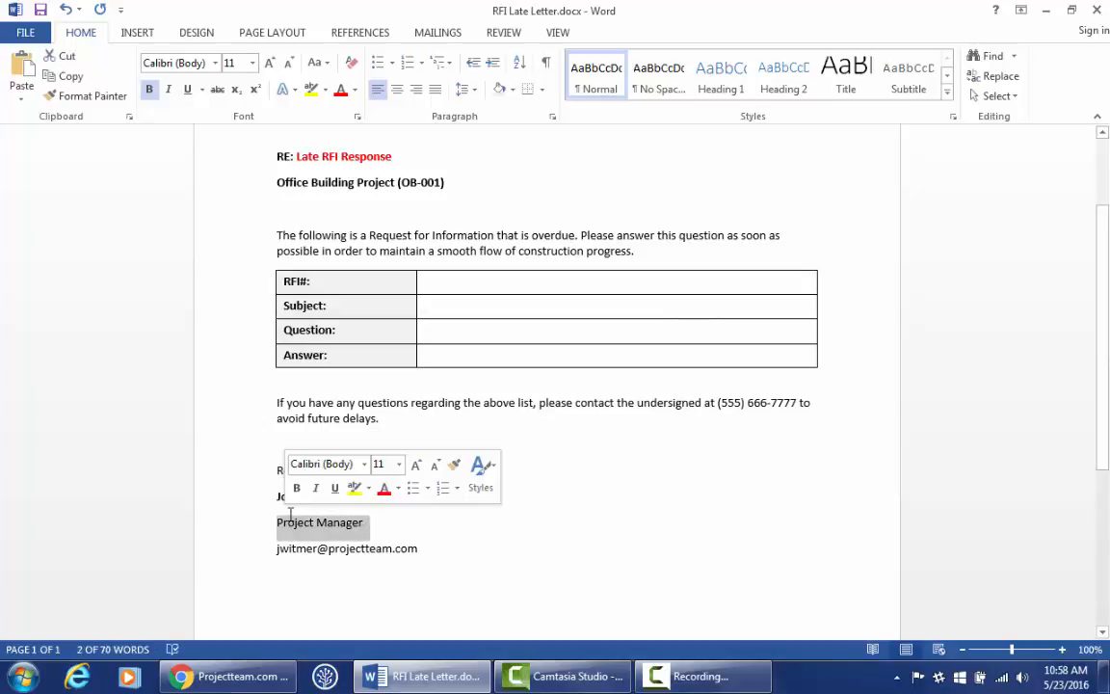
key("ctrl+i")
left_click(419, 548)
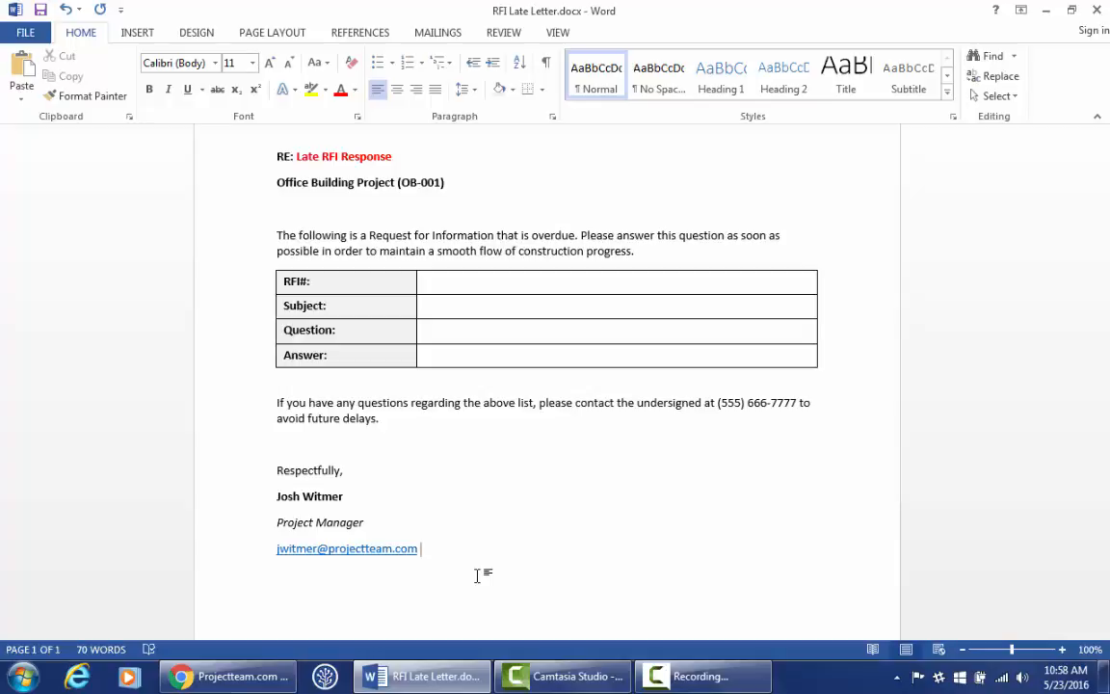
Switch to Chrome and copy the Precision Builders logo image from the hammer.jpg page.
scroll(475, 568, "up", 3)
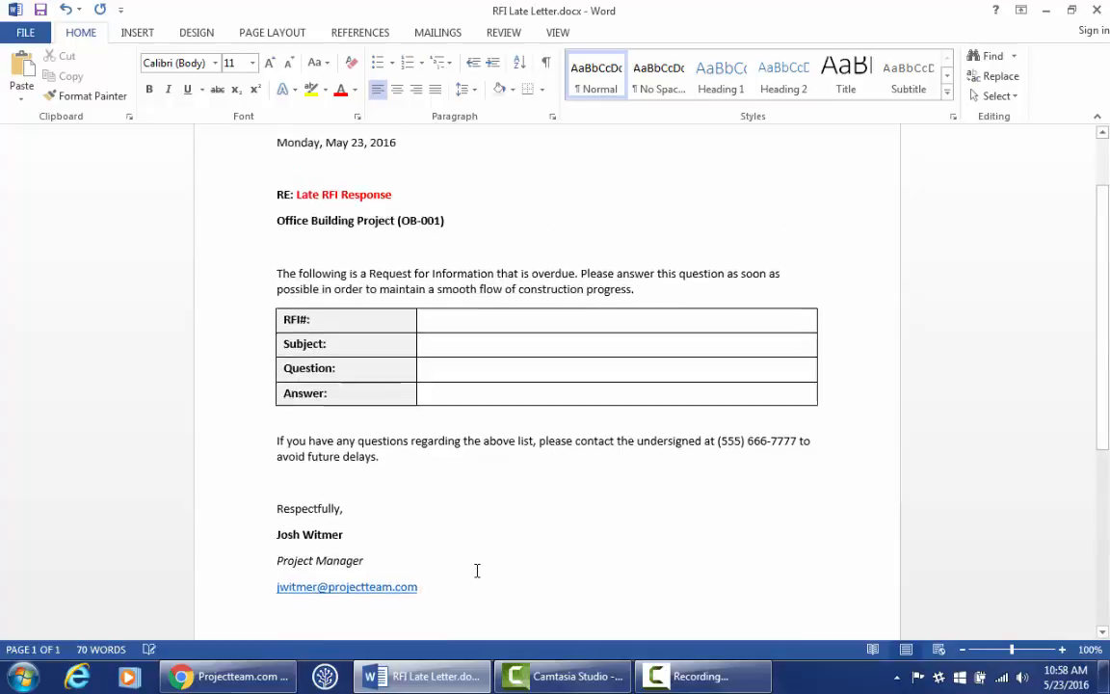
scroll(492, 572, "down", 3)
scroll(490, 572, "up", 3)
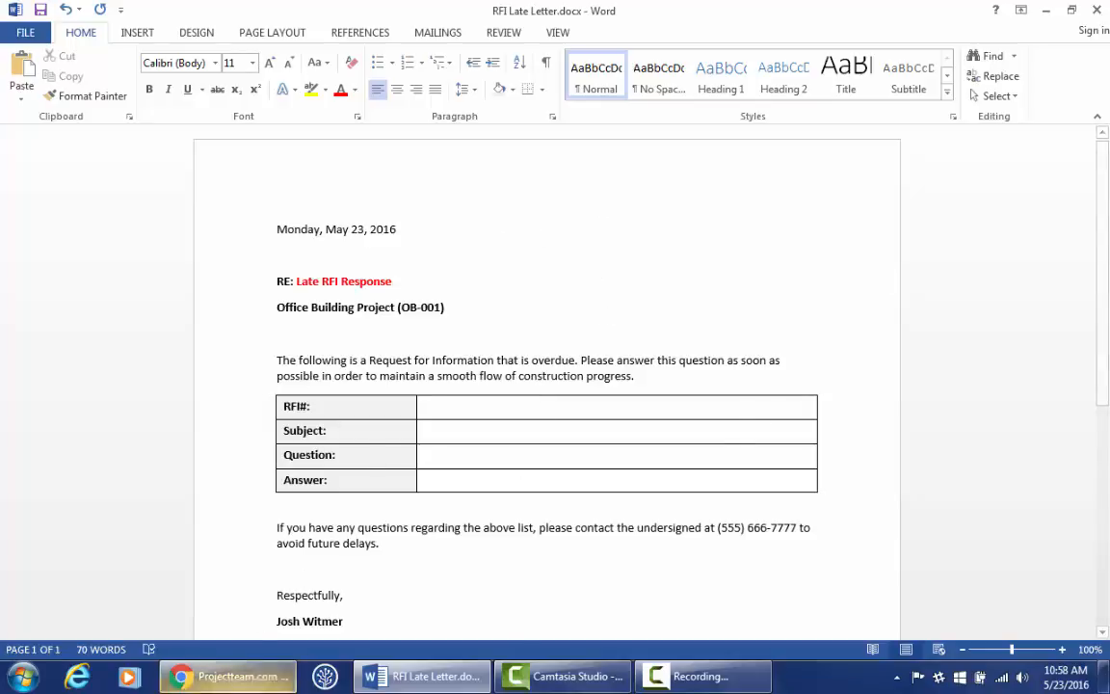
key("alt+Tab")
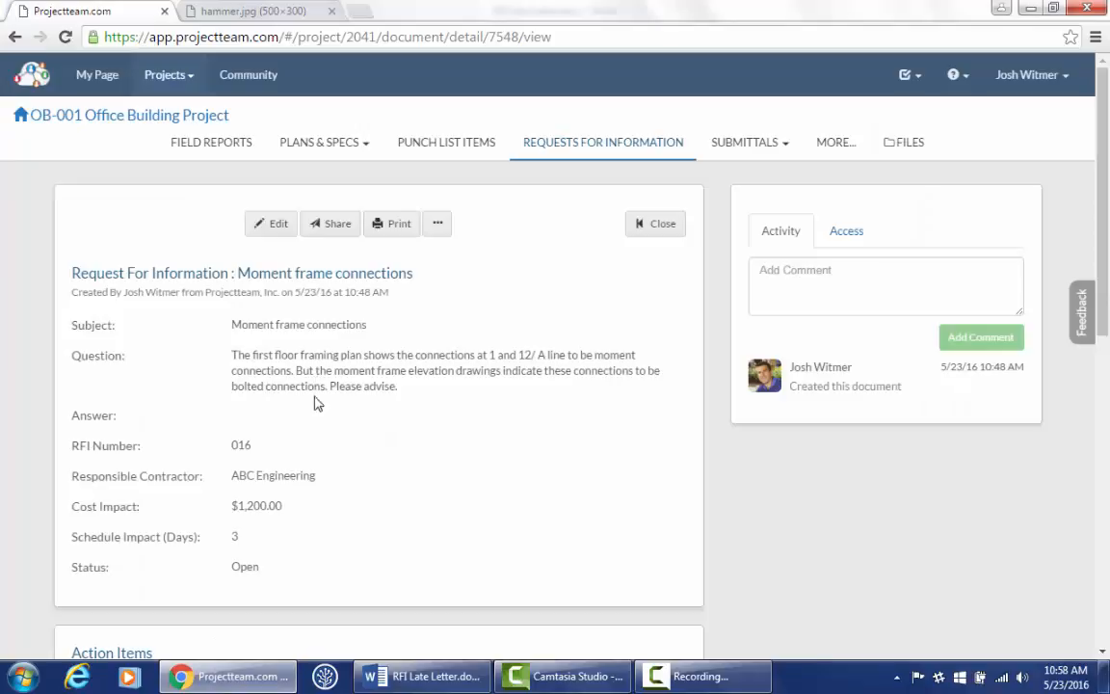
left_click(253, 12)
right_click(214, 189)
left_click(218, 237)
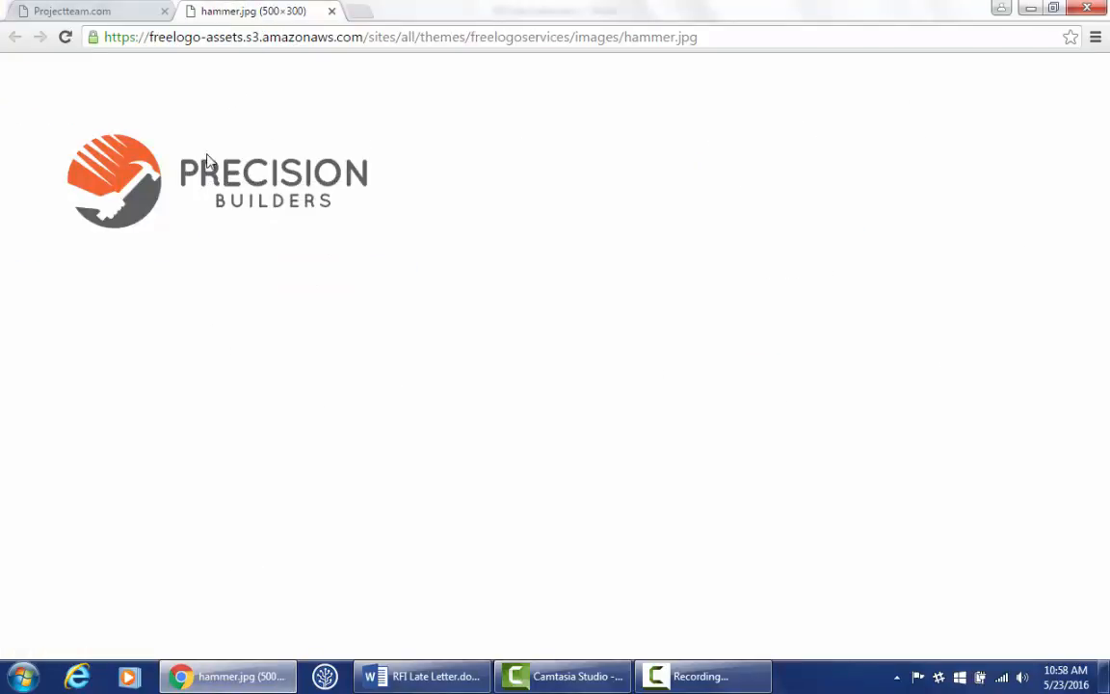
left_click(123, 13)
Switch back to Word, paste the logo below the date line and scale it down to about 1.89" by 3.16".
left_click(424, 676)
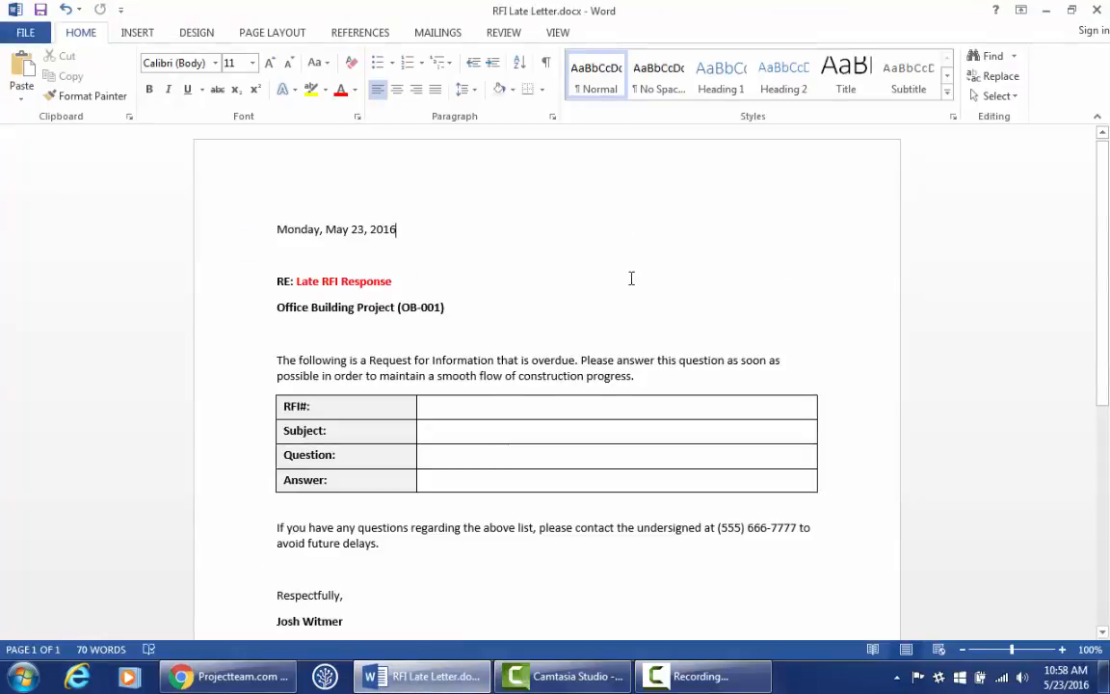
key("ctrl+v")
left_click(588, 351)
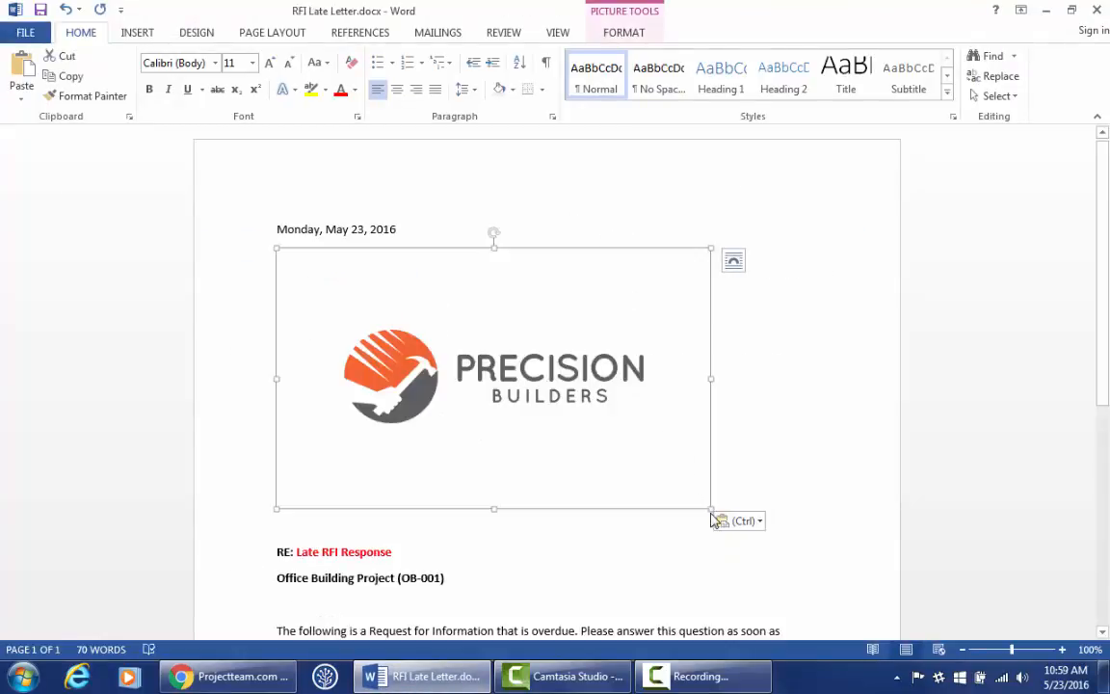
left_click_drag(712, 520, 540, 405)
Set the logo's text wrapping to Behind Text, shrink it slightly and place it in the letter's upper-right corner, level with the date.
left_click(627, 36)
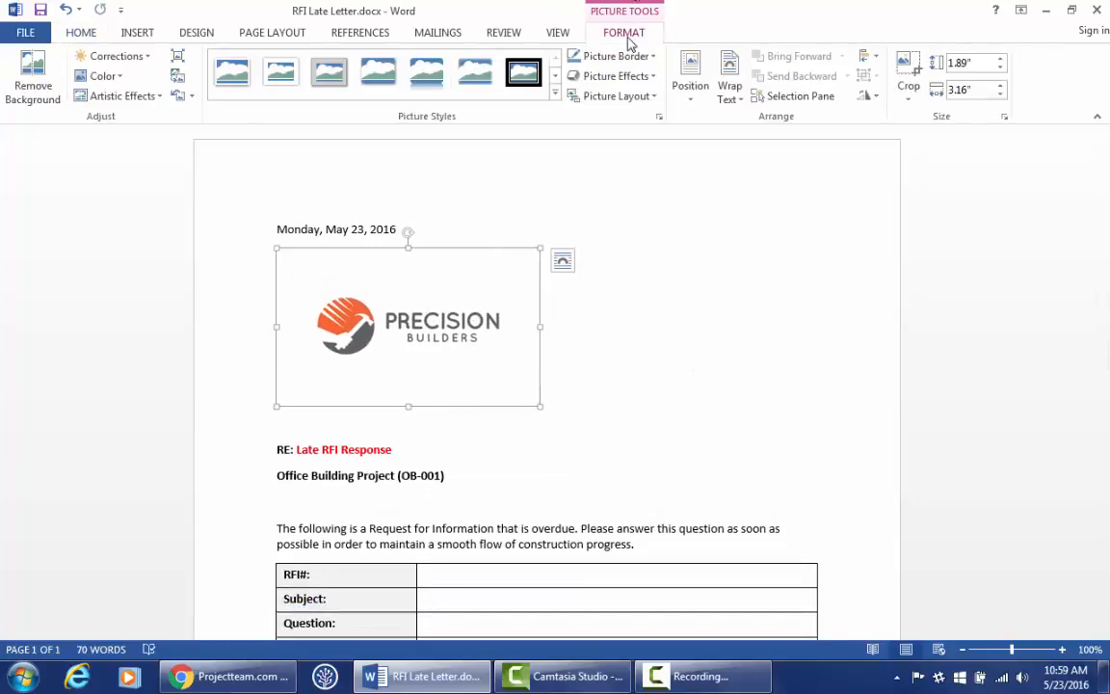
left_click(730, 89)
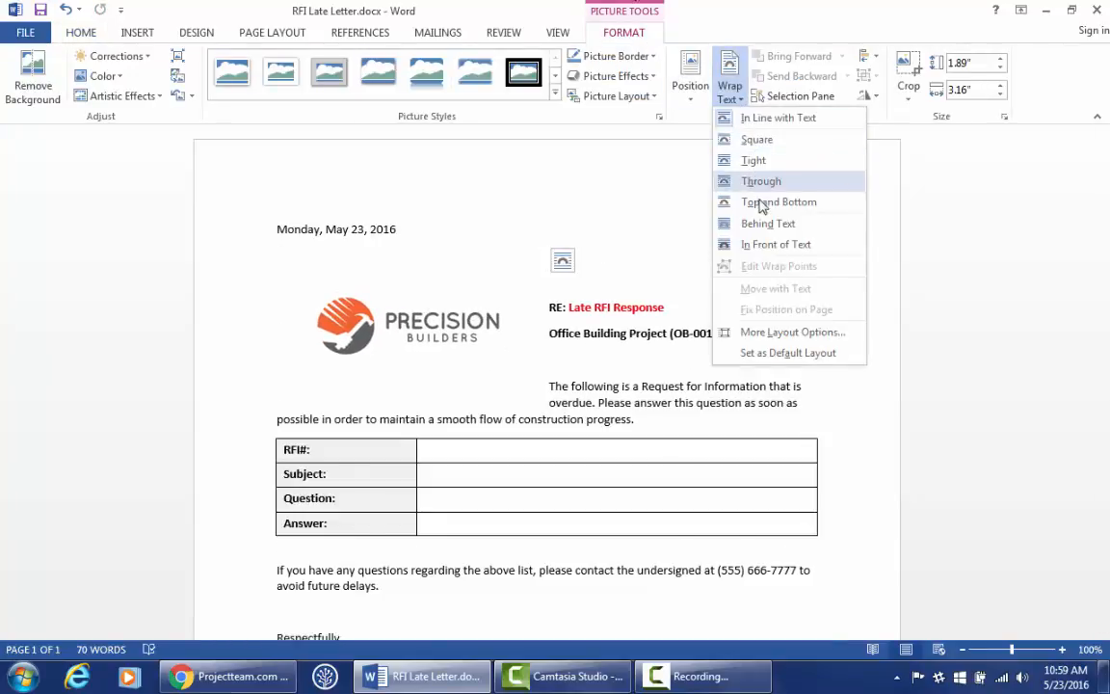
left_click(768, 222)
left_click_drag(532, 317, 767, 253)
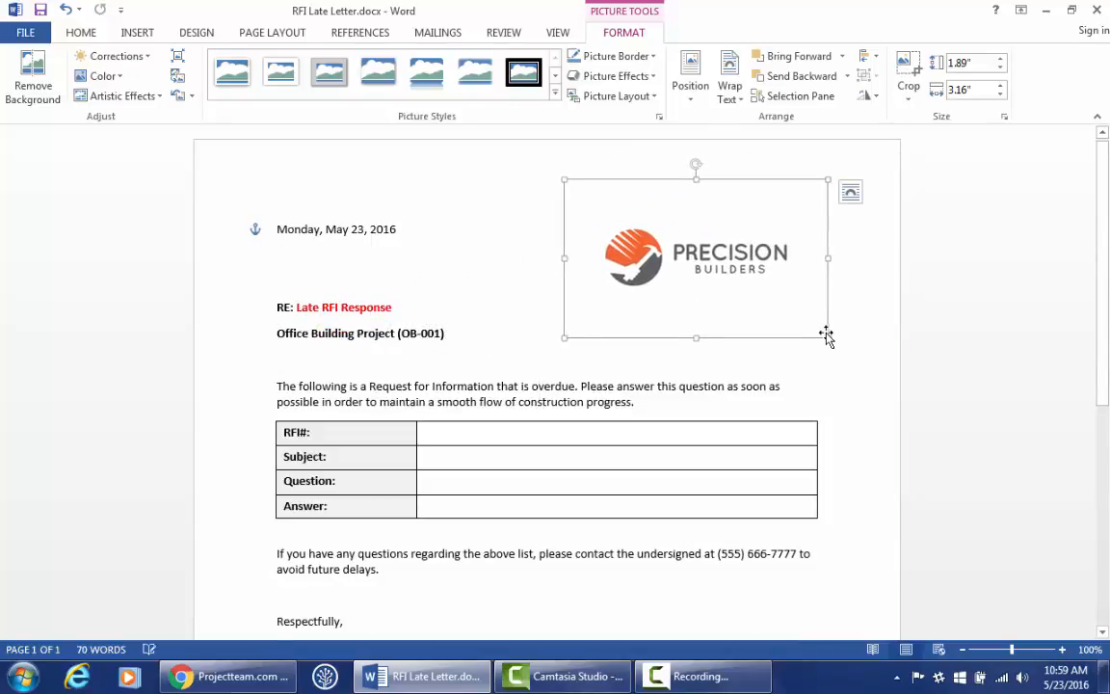
left_click_drag(828, 338, 779, 309)
mouse_move(724, 243)
left_mouse_down()
mouse_move(790, 246)
mouse_move(725, 254)
left_mouse_up()
Delete the extra blank line between the date and the "RE: Late RFI Response" heading.
left_click(452, 254)
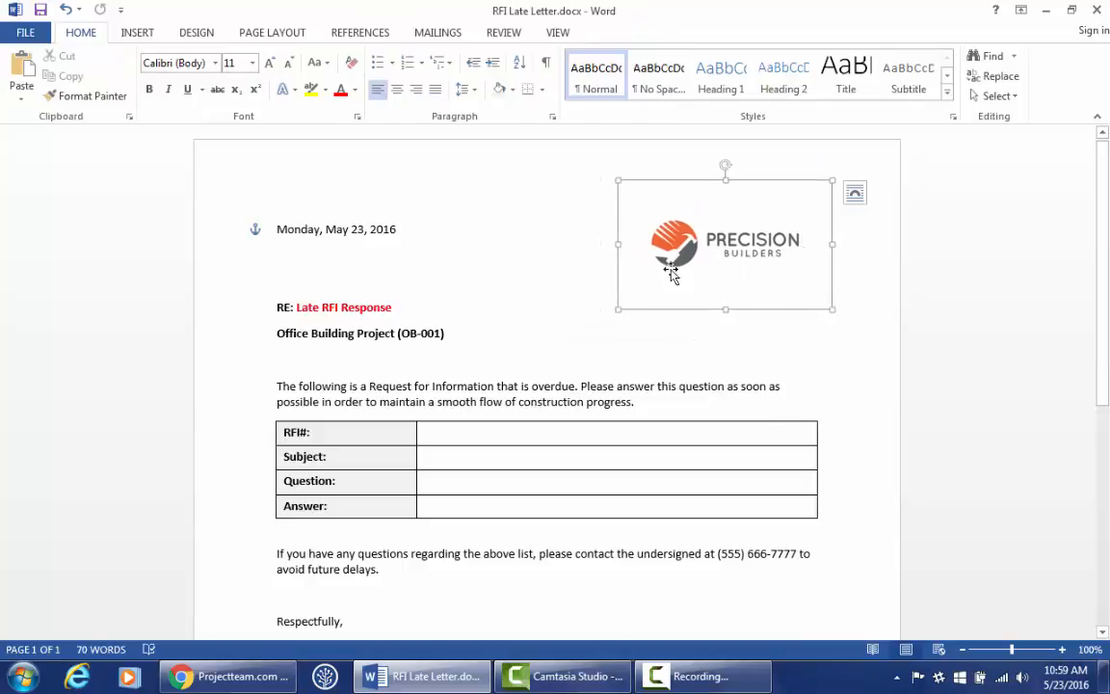
left_click(280, 282)
key("BackSpace")
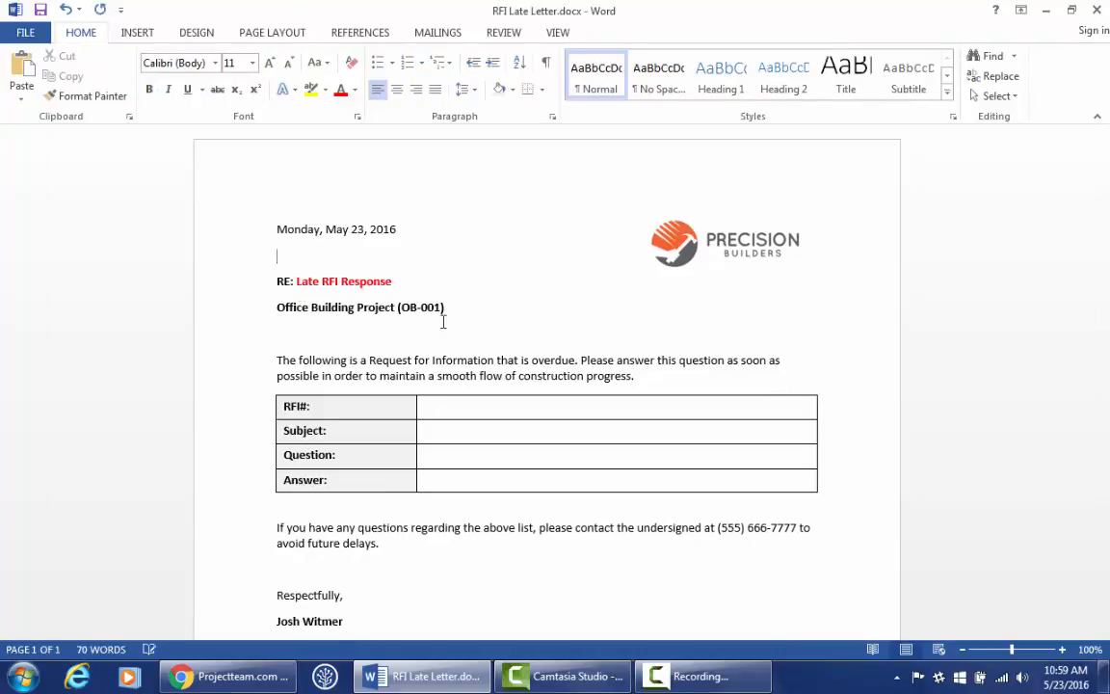
scroll(501, 353, "down", 3)
scroll(501, 352, "up", 3)
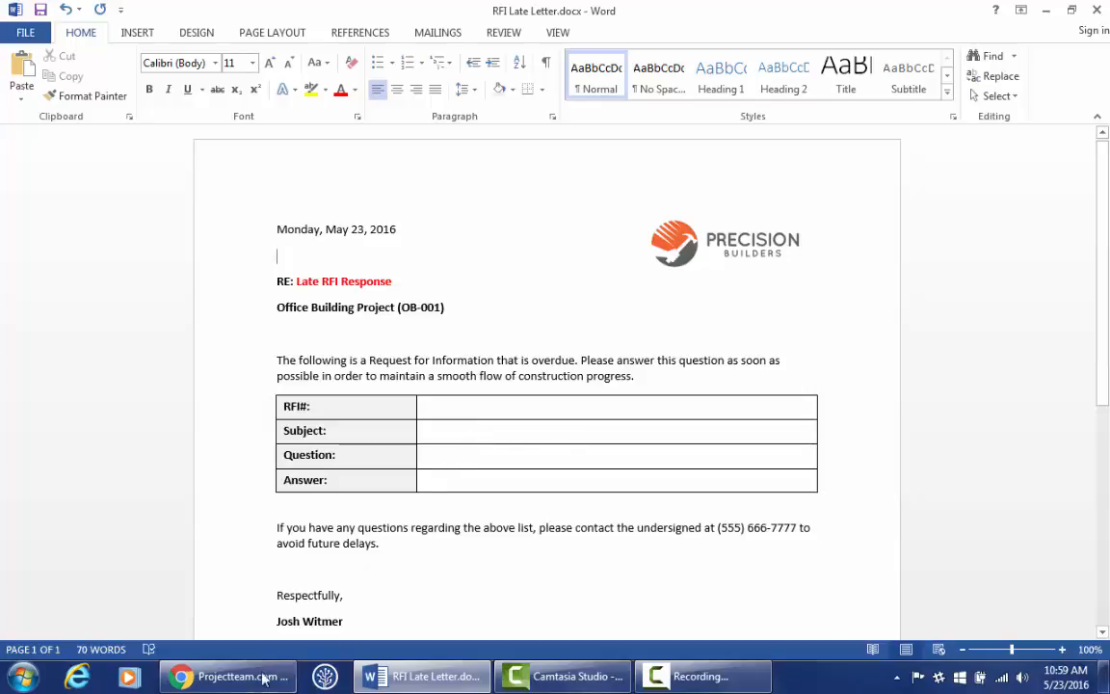
Switch to Projectteam.com in Chrome and open the Office Building Project's Merge Templates log.
left_click(217, 539)
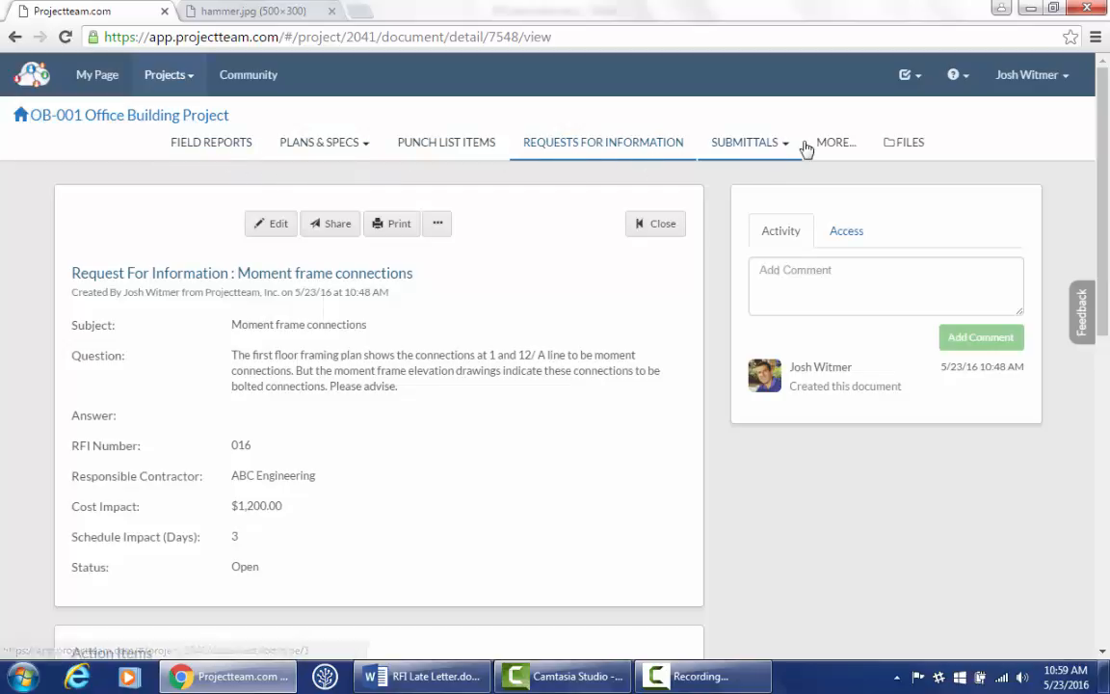
left_click(835, 152)
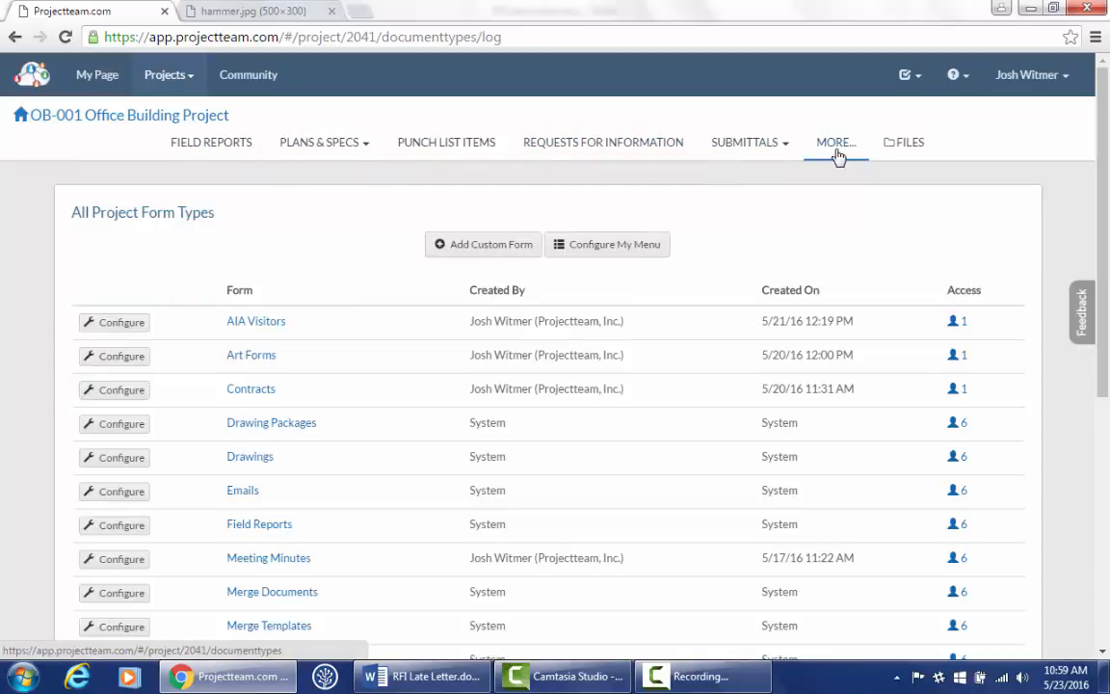
scroll(337, 306, "down", 3)
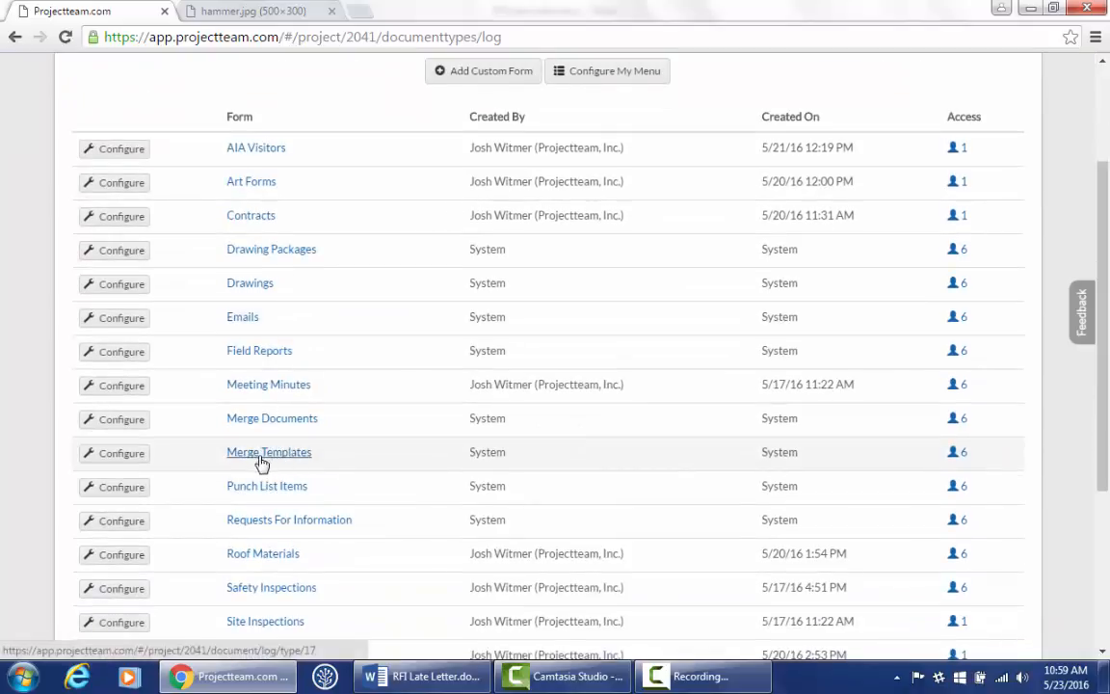
left_click(265, 463)
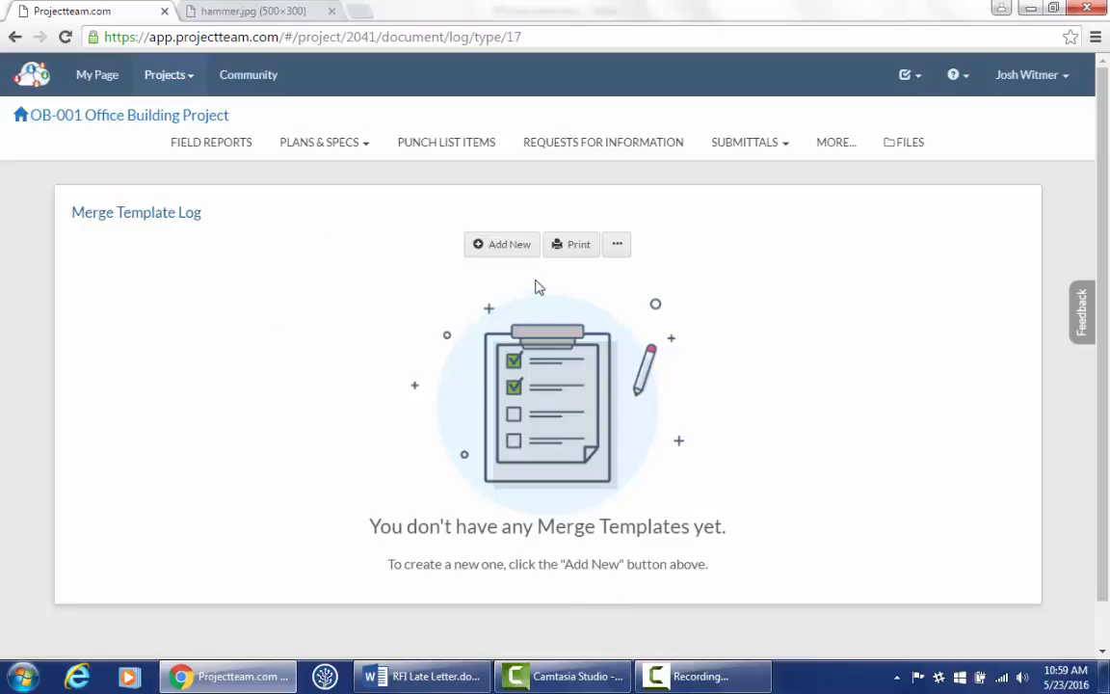
Add a new merge template with subject "RFI is Late" and source form type Requests For Information, and continue to step 2.
left_click(502, 246)
left_click(486, 220)
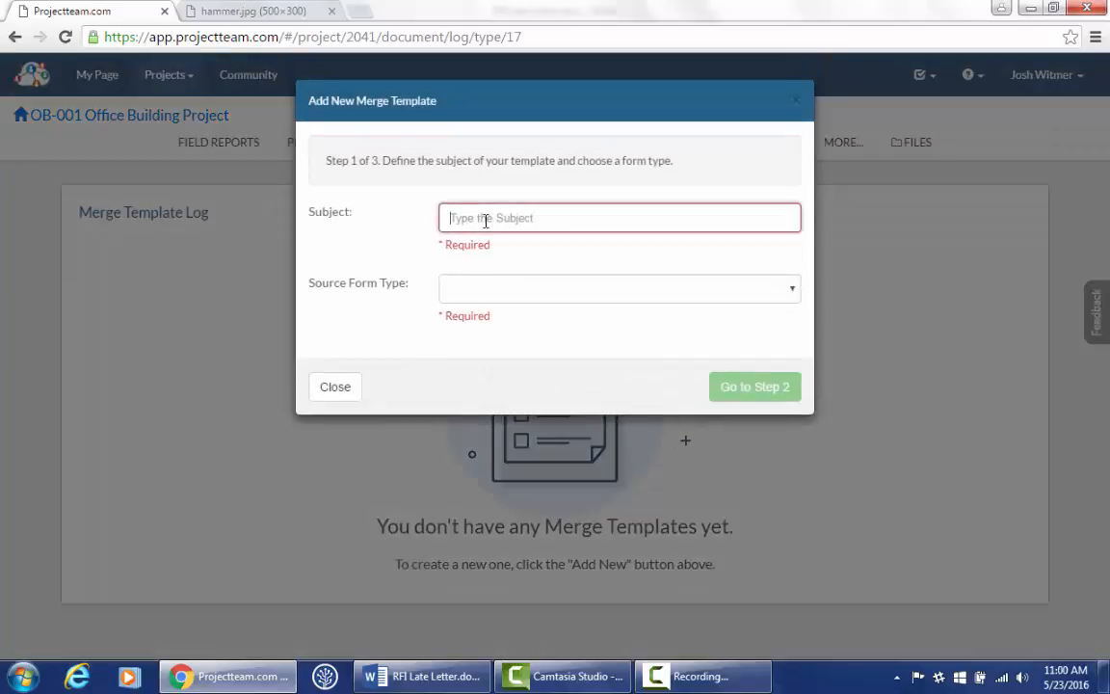
type("RFI is")
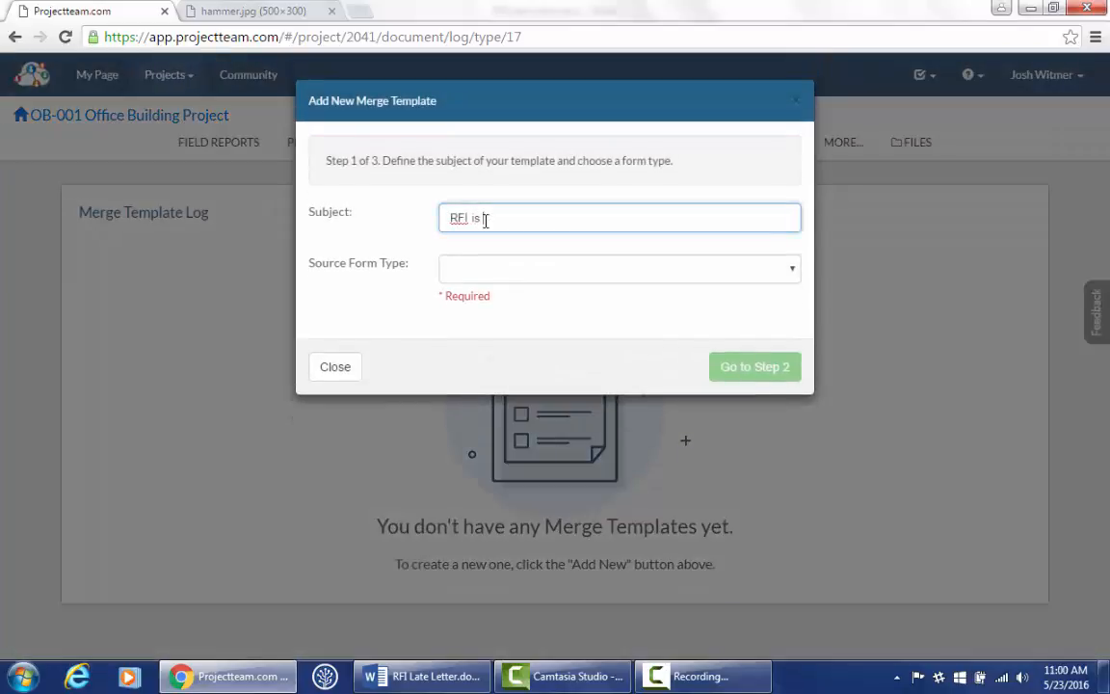
type(" late")
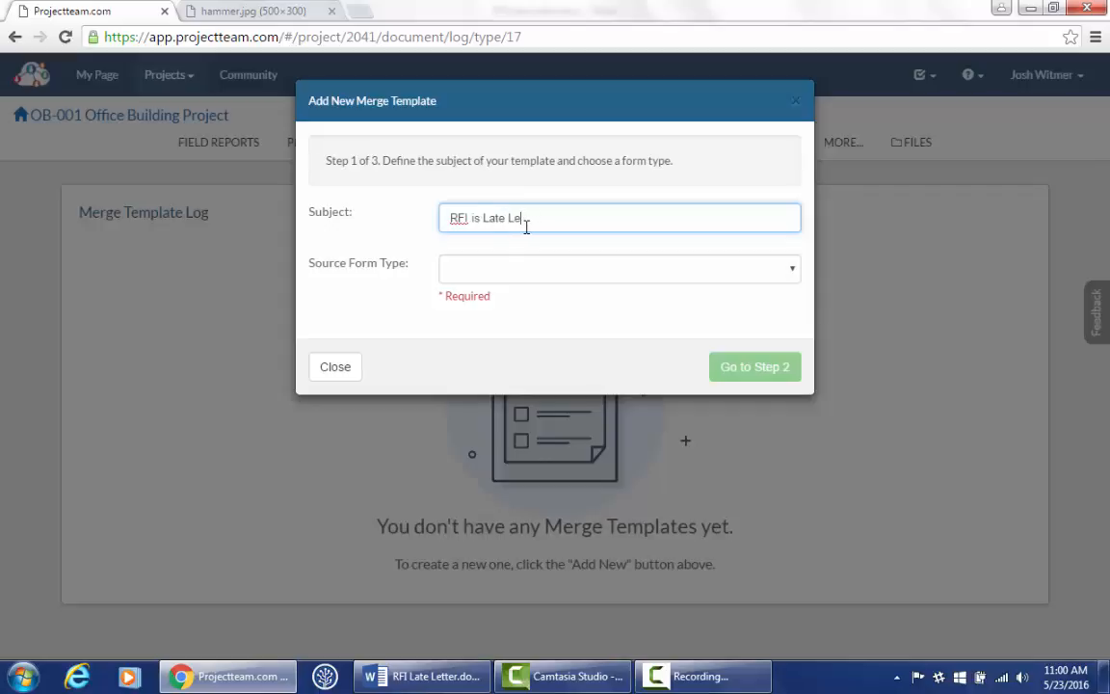
left_click(477, 267)
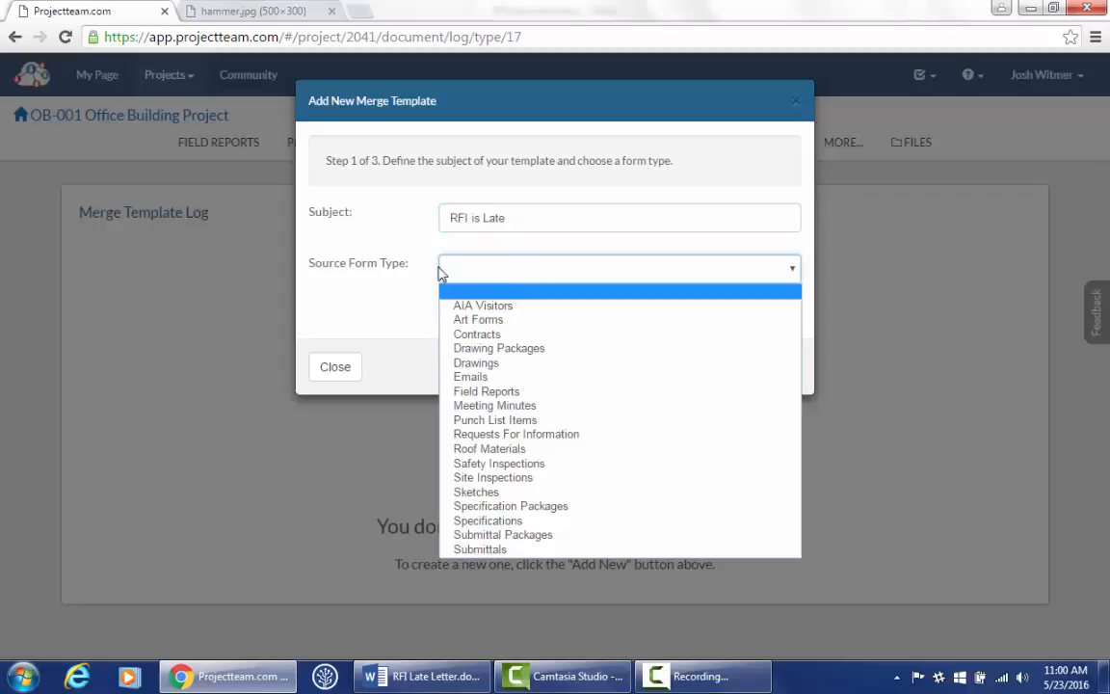
left_click(491, 434)
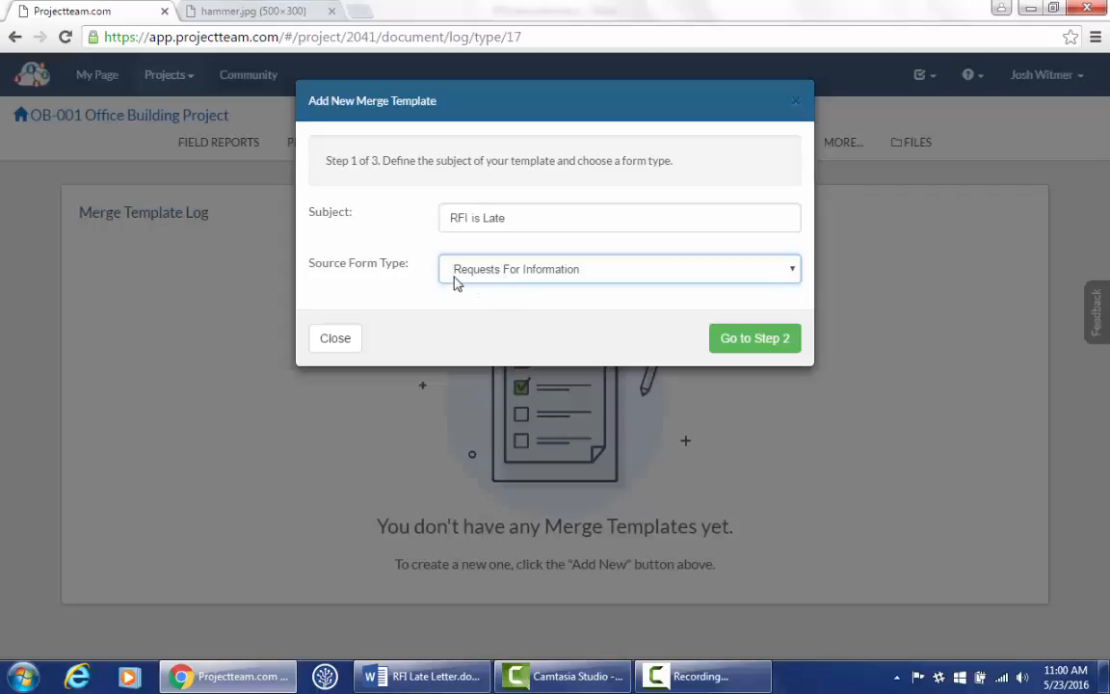
left_click(743, 347)
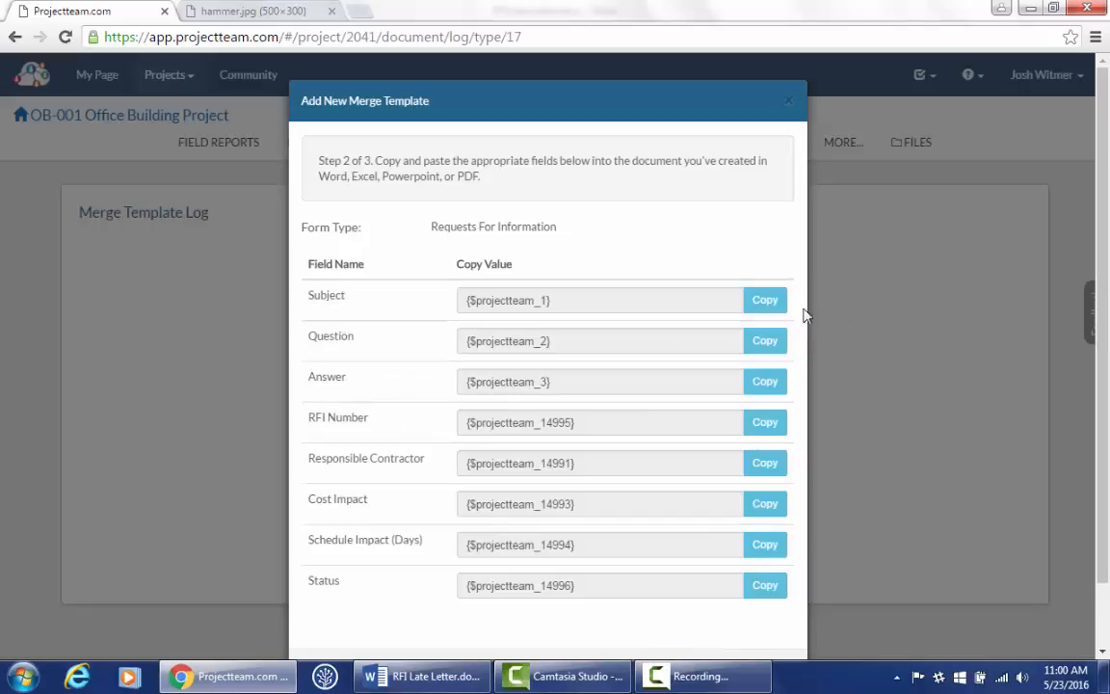
Copy the Subject merge tag {$projectteam_1} and paste it beside Subject in the table of RFI Late Letter.docx in Word.
left_click(768, 302)
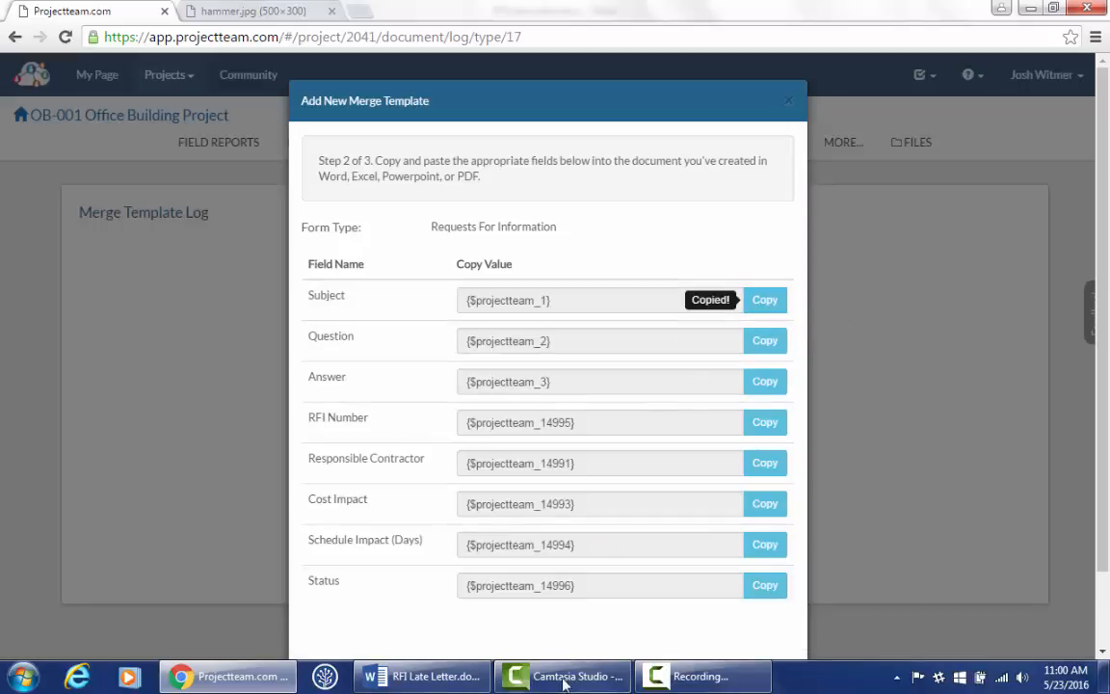
left_click(435, 675)
left_click(447, 435)
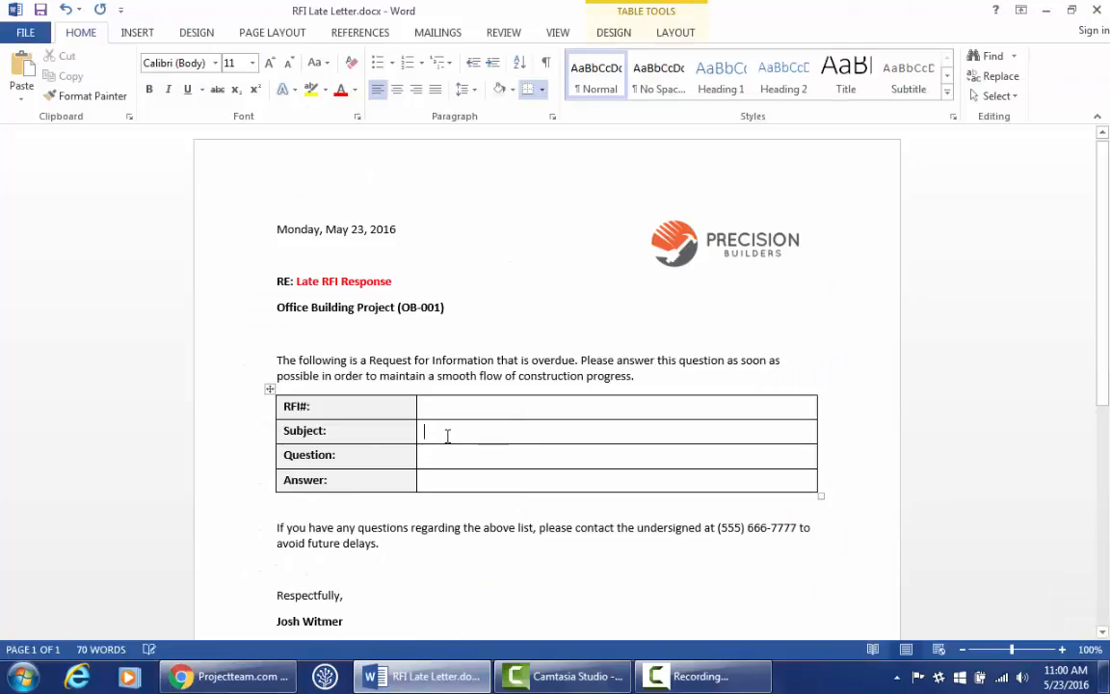
key("ctrl+v")
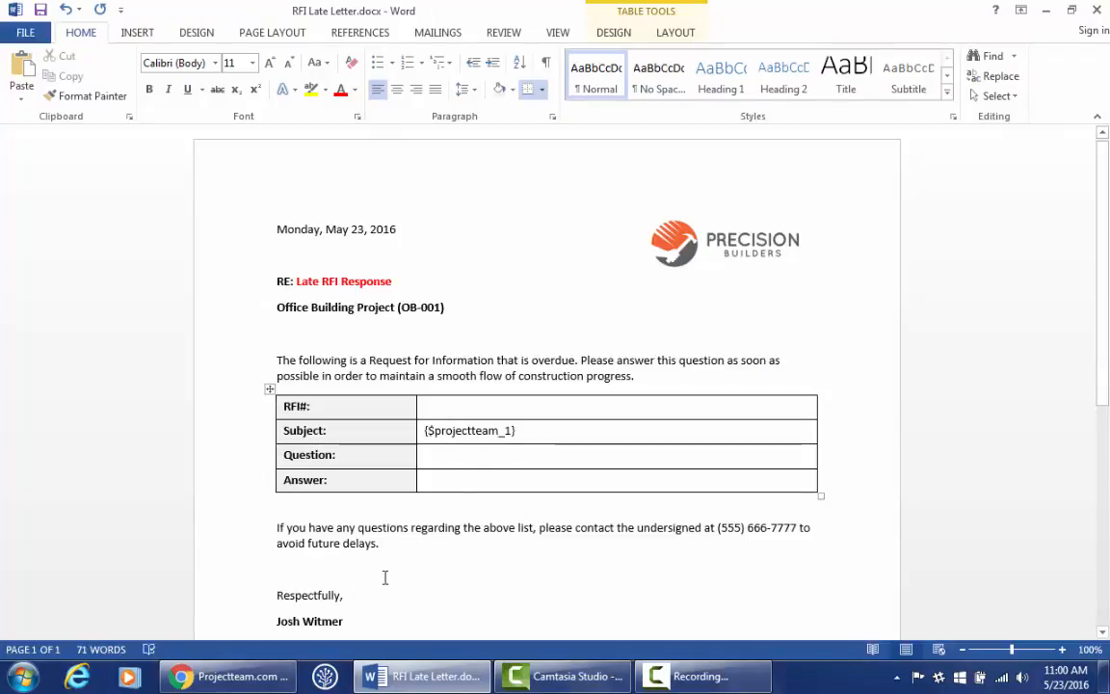
Copy the Question merge tag {$projectteam_2} from Projectteam.com in Chrome and paste it into the Question row of the Word letter's table.
left_click(255, 675)
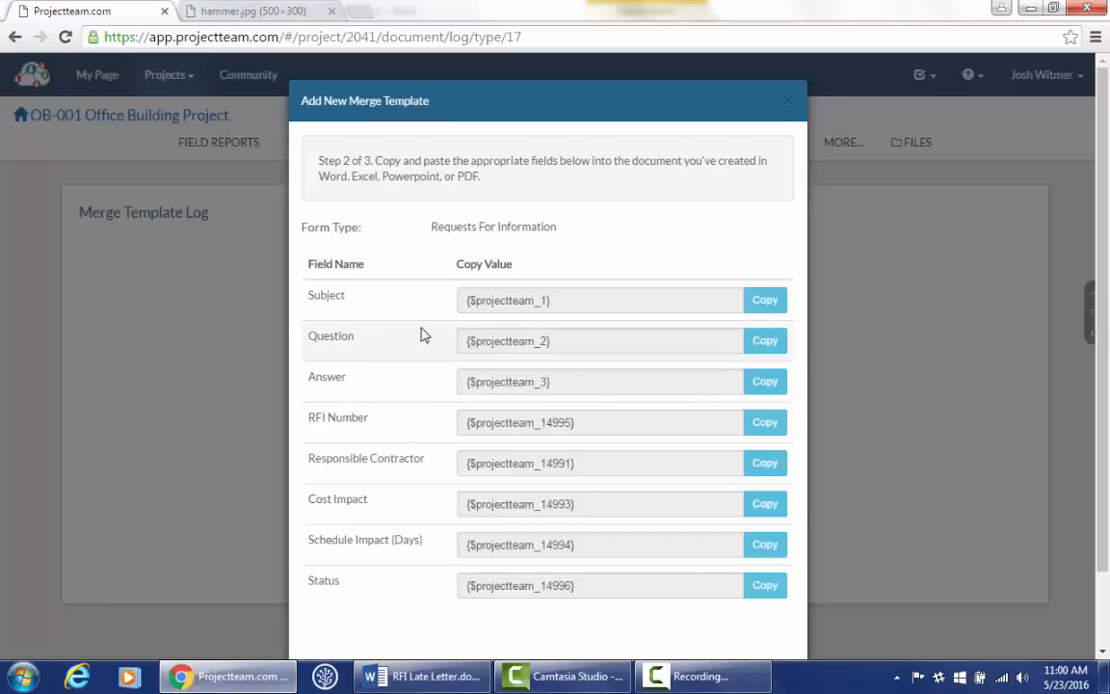
left_click(763, 343)
left_click(438, 676)
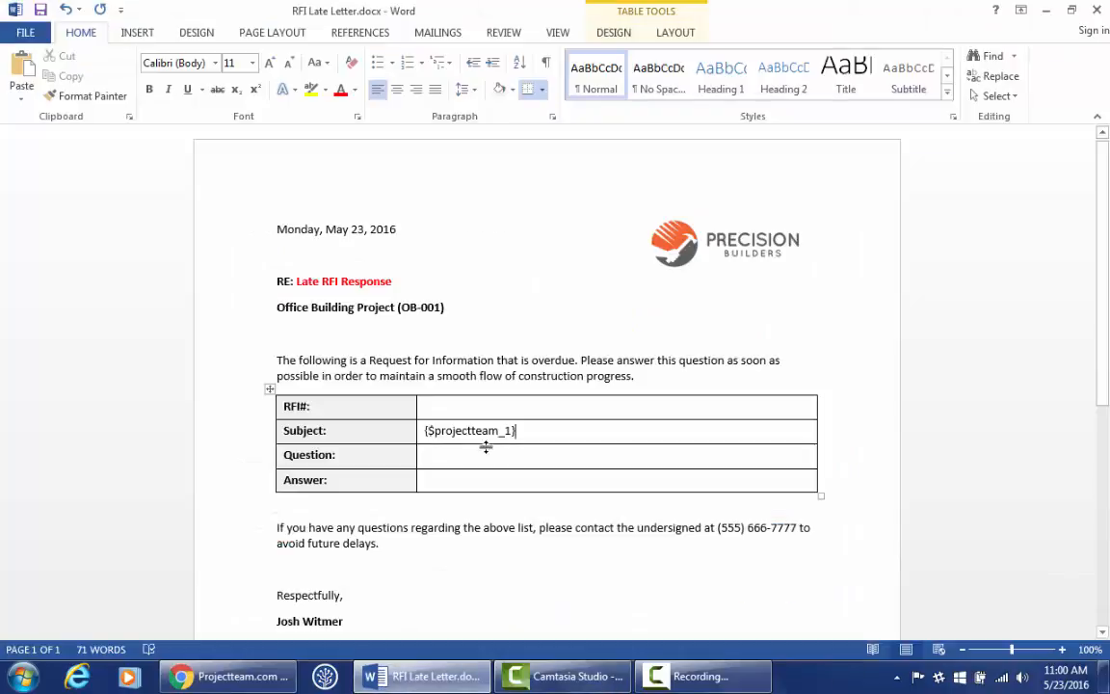
left_click(430, 455)
key("ctrl+v")
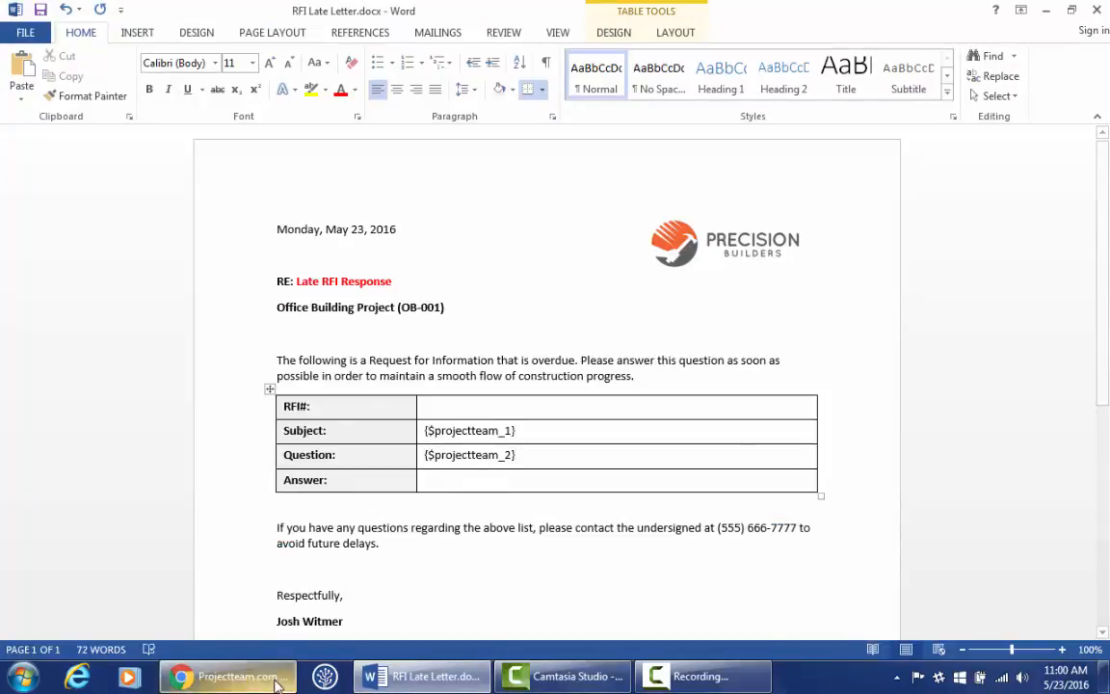
Copy the Answer merge tag {$projectteam_3} from Projectteam.com in Chrome and paste it into the Answer row of the Word table.
left_click(231, 676)
left_click(764, 382)
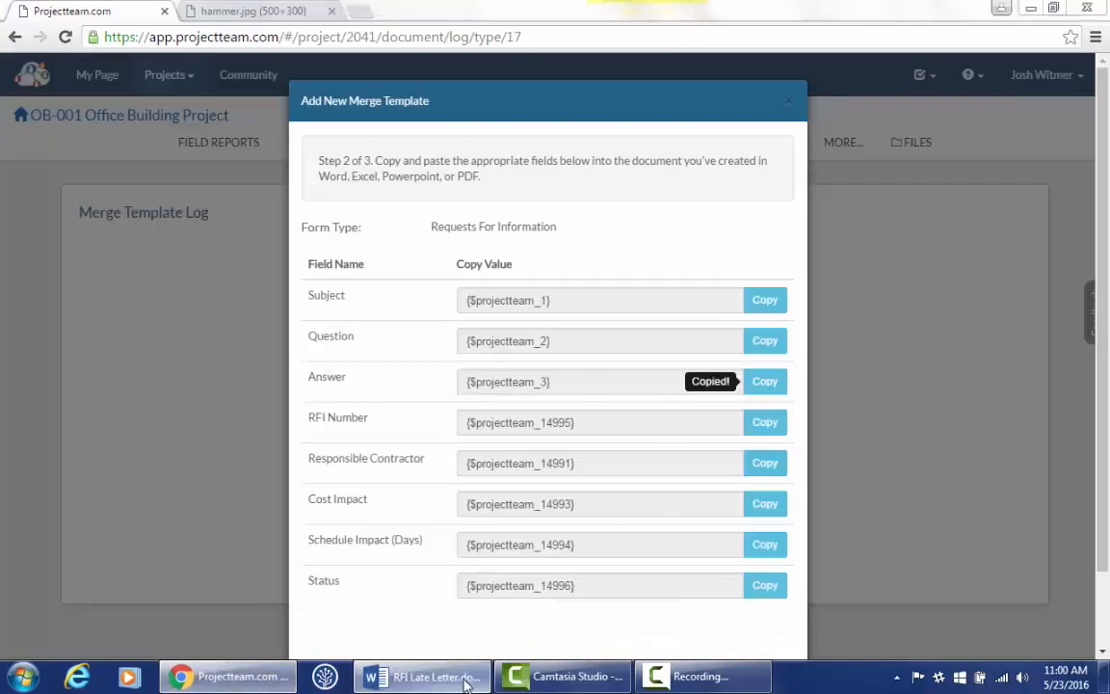
left_click(424, 676)
key("ctrl+v")
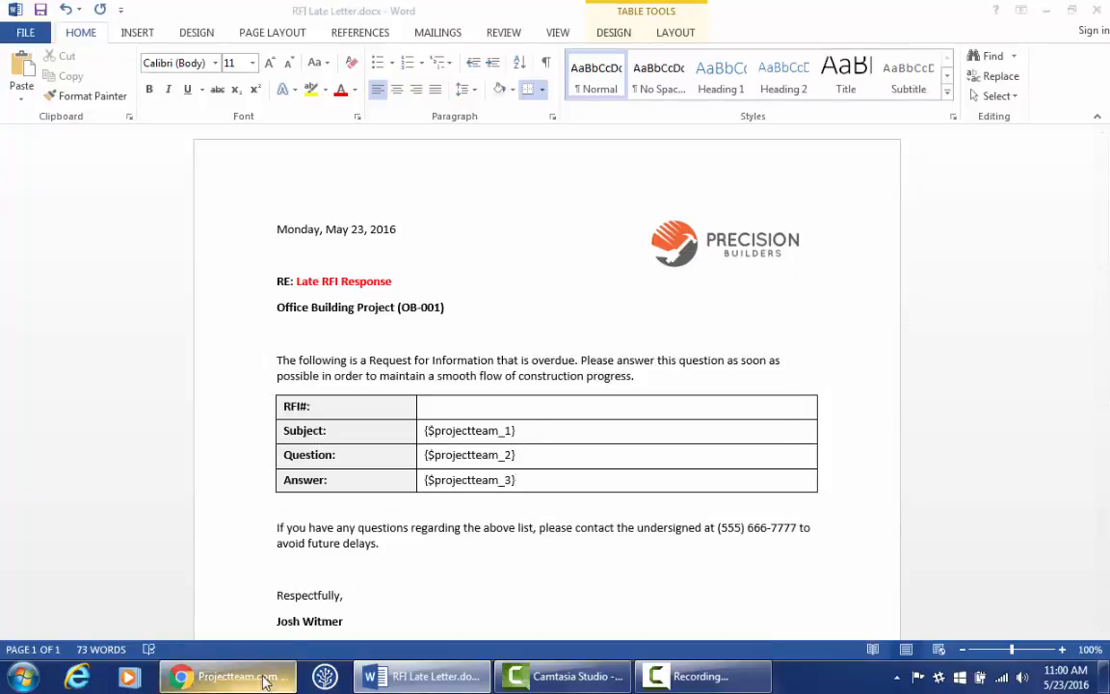
Copy the RFI Number merge tag {$projectteam_14995} from Projectteam.com in Chrome and paste it into the RFI# row of the Word table.
left_click(227, 675)
left_click(765, 428)
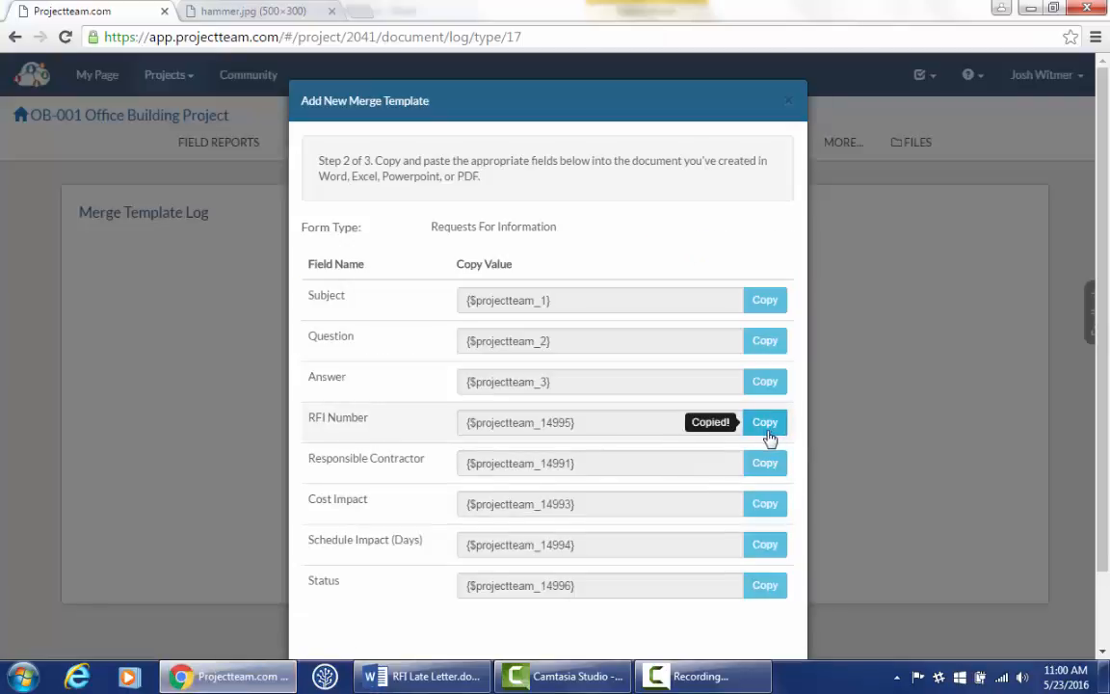
left_click(423, 675)
left_click(448, 404)
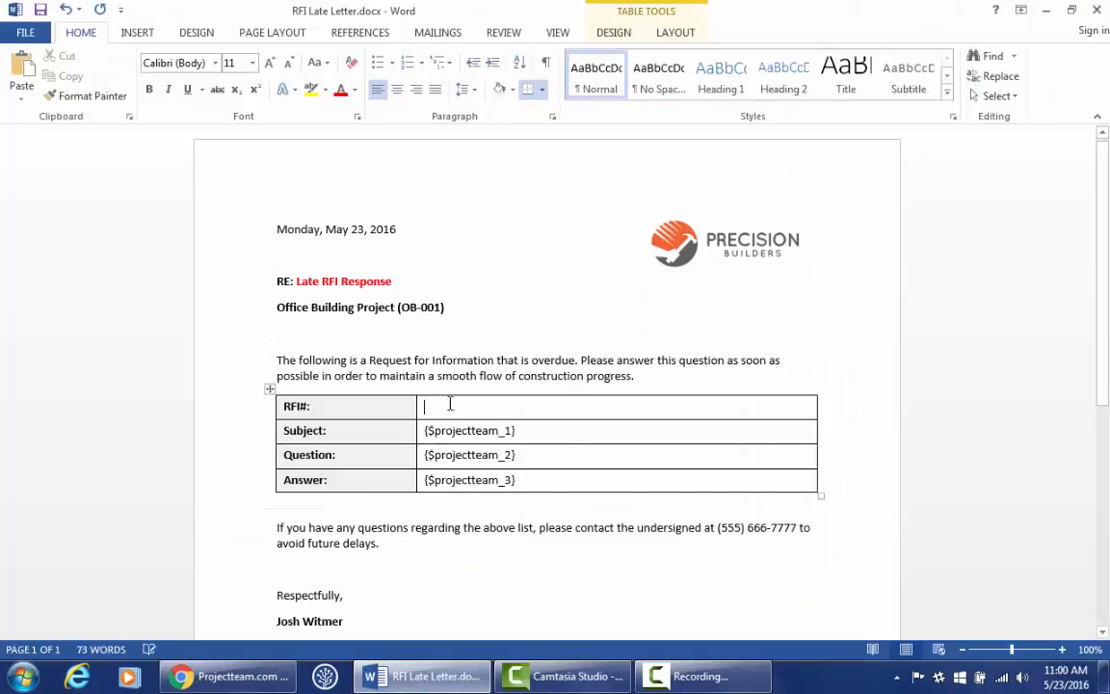
key("ctrl+v")
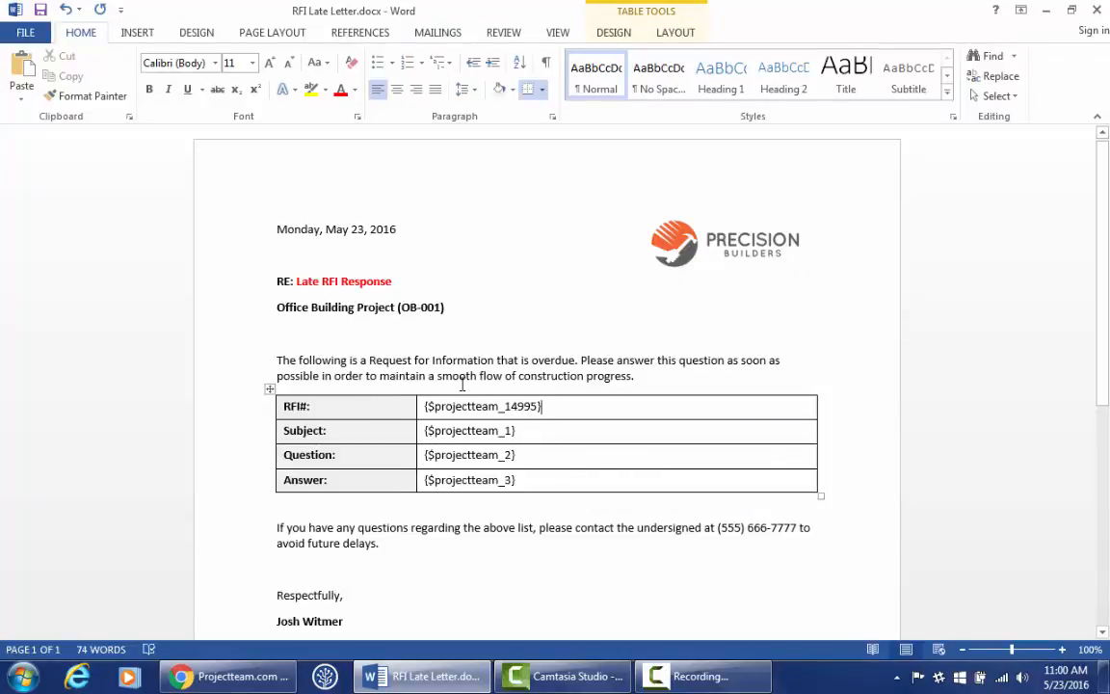
Review the merge tags placed in the letter's table and save RFI Late Letter.docx.
left_click(246, 676)
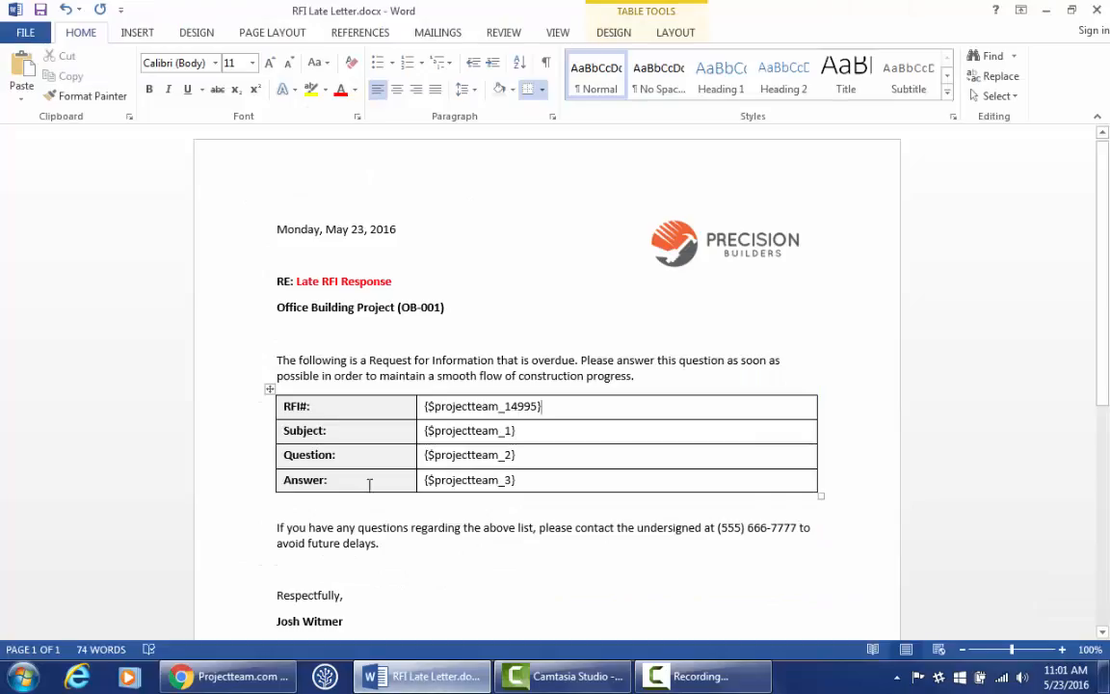
left_click(424, 677)
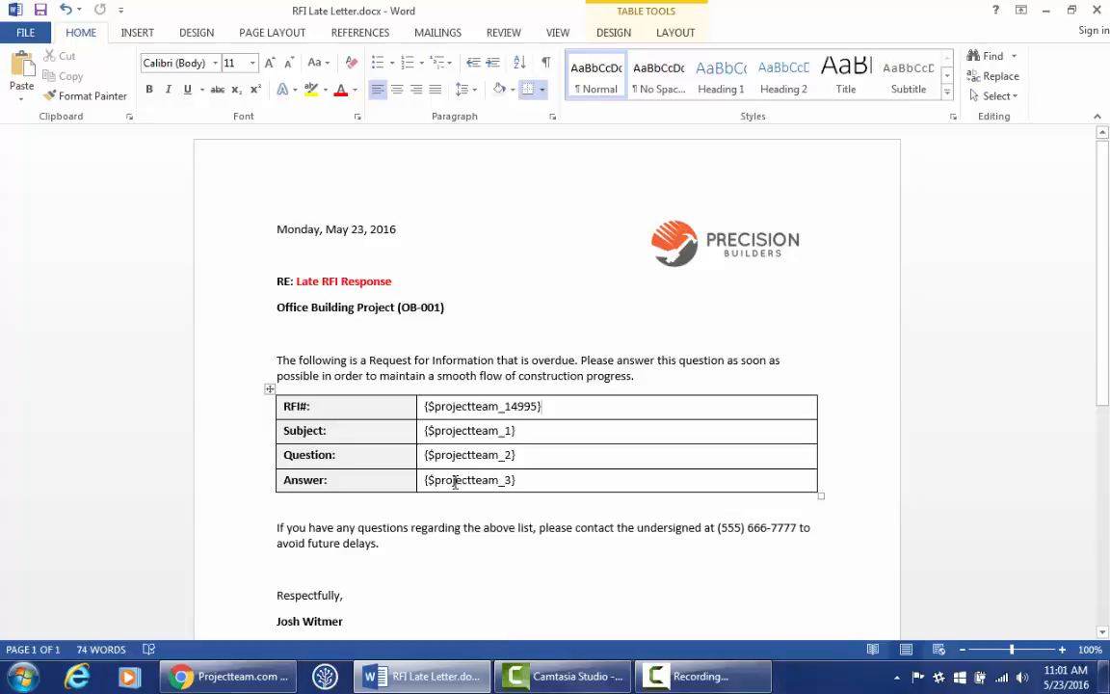
scroll(455, 482, "down", 3)
scroll(455, 482, "up", 2)
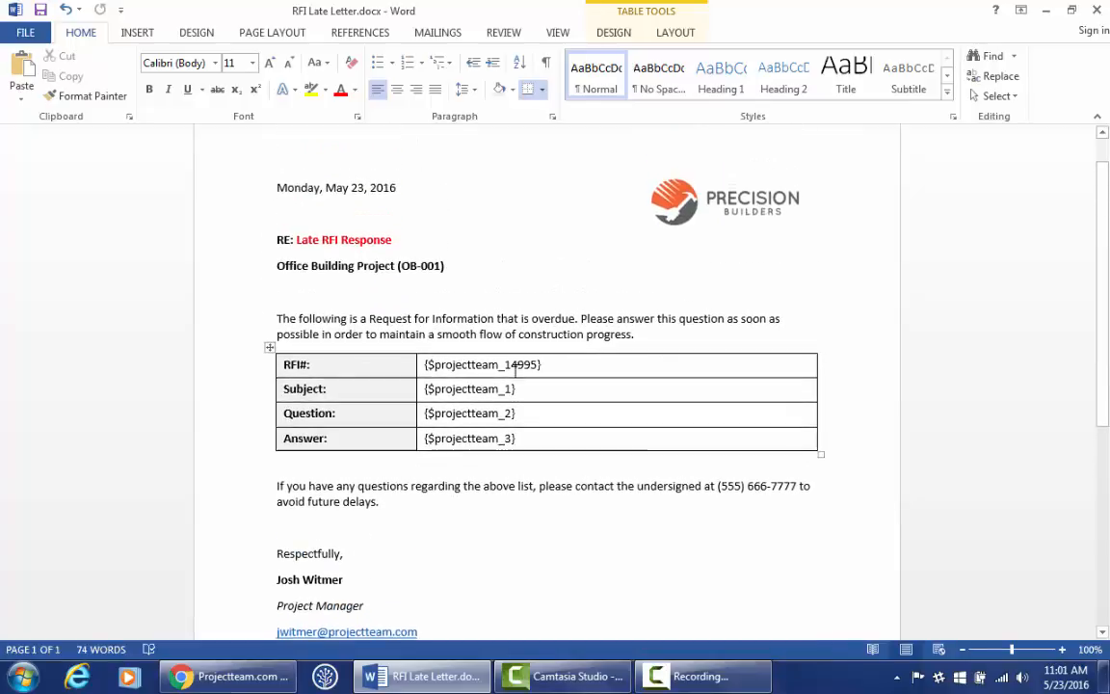
scroll(449, 376, "up", 1)
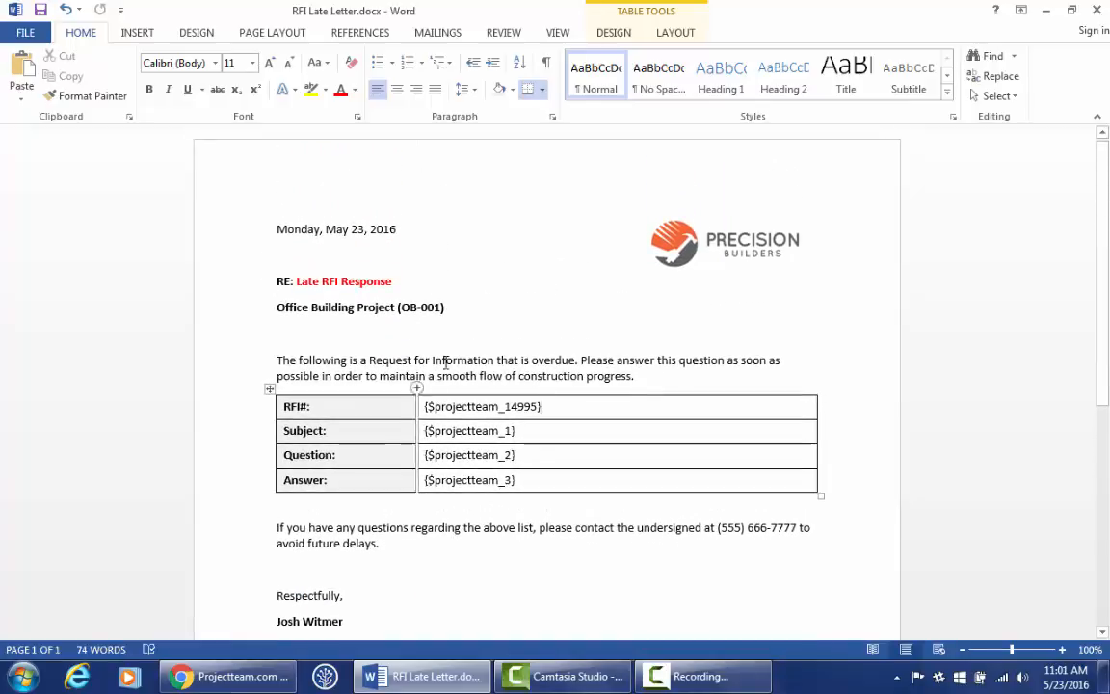
left_click(25, 32)
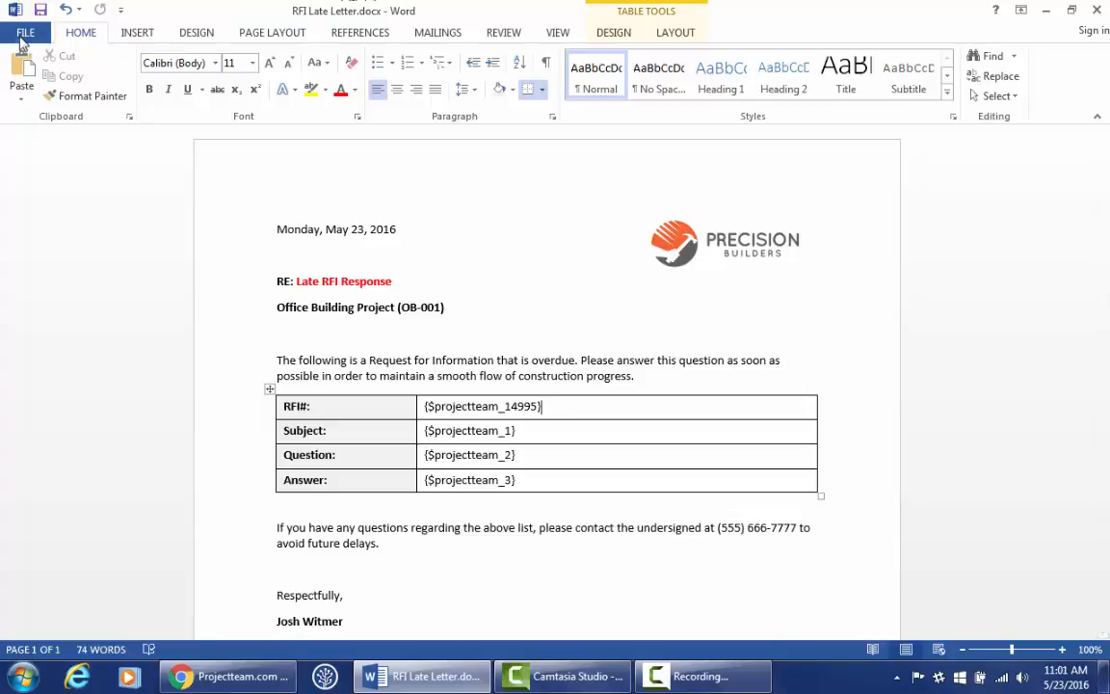
left_click(33, 173)
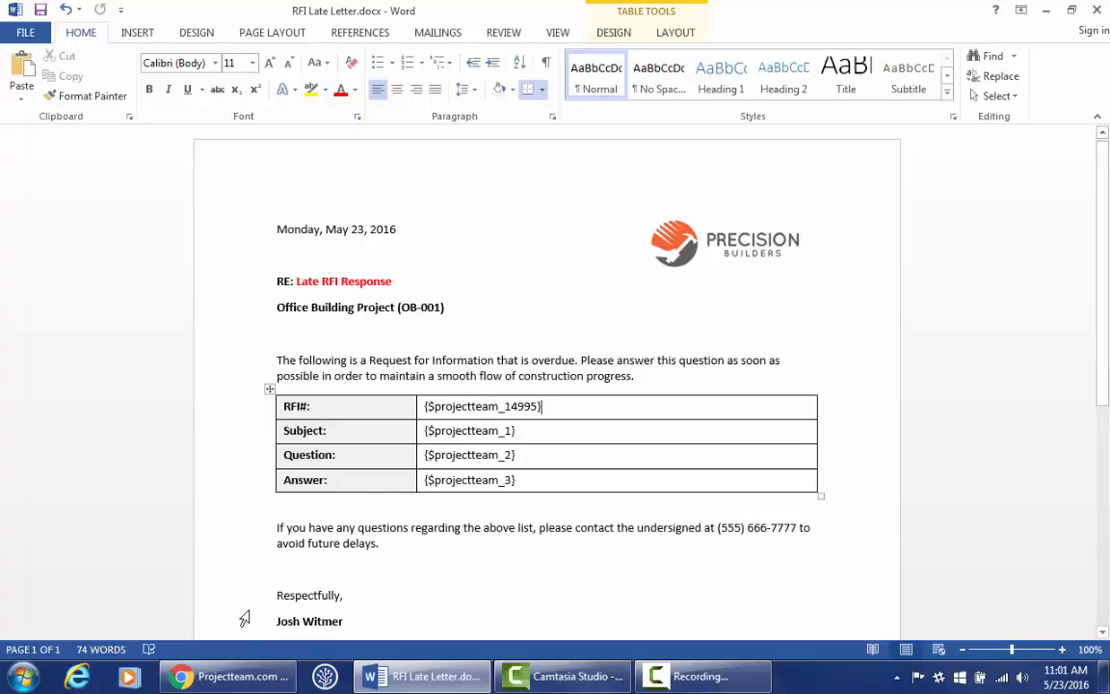
Return to Projectteam.com in Chrome, continue to step 3, upload RFI Late Letter.docx from the Desktop and finish the merge template.
left_click(246, 671)
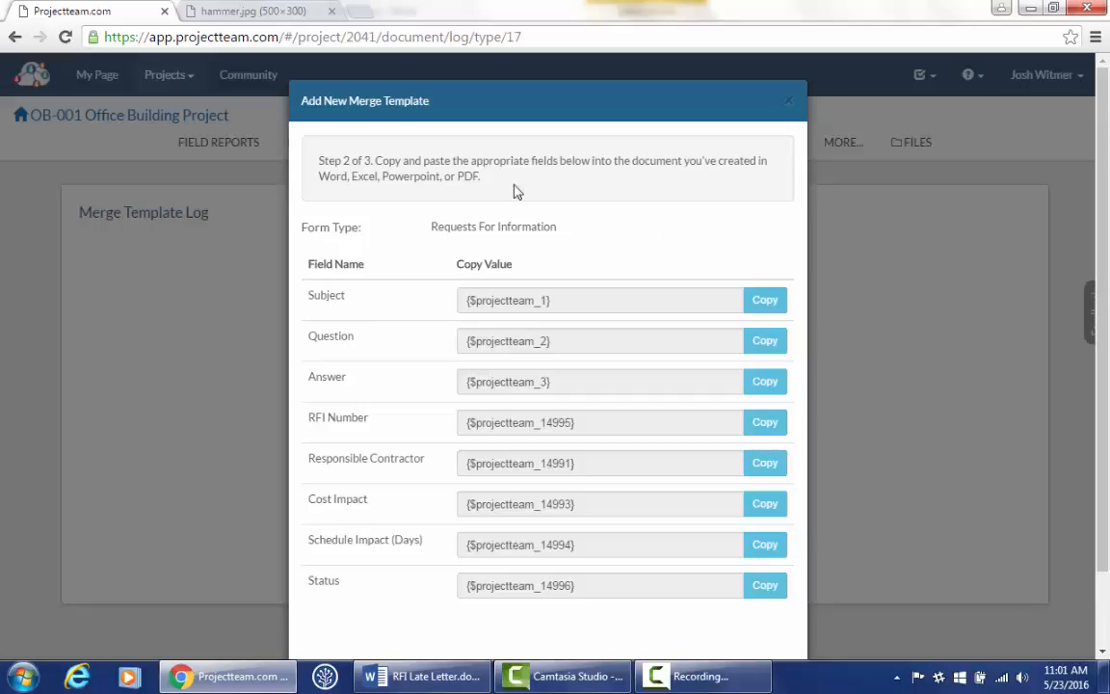
scroll(716, 589, "down", 2)
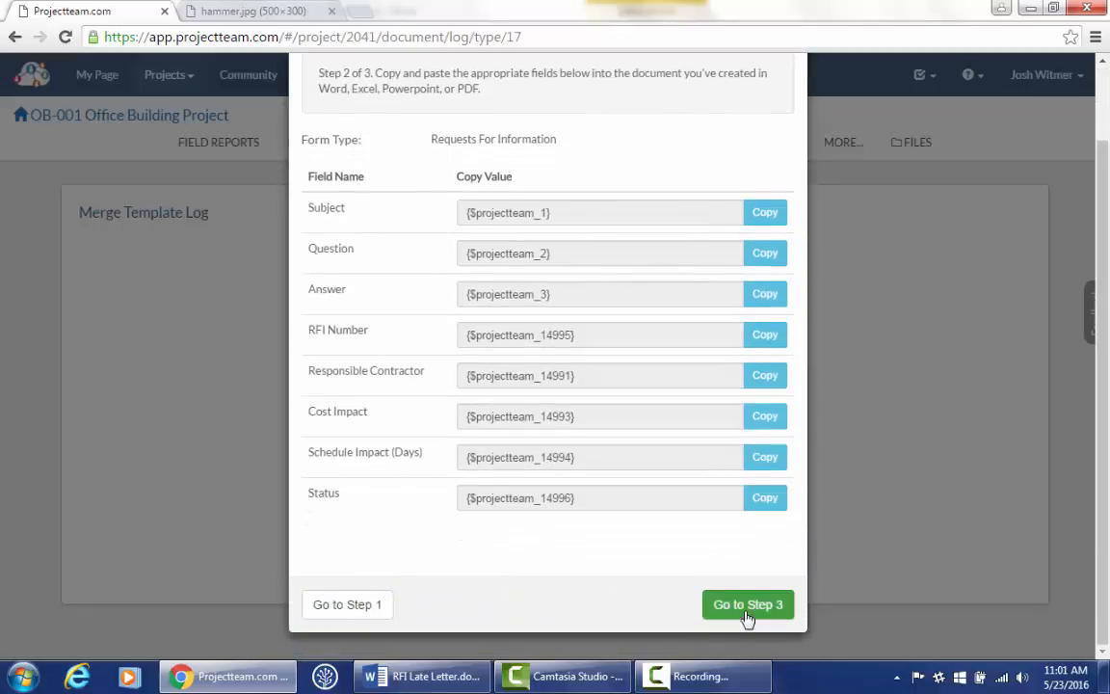
left_click(747, 604)
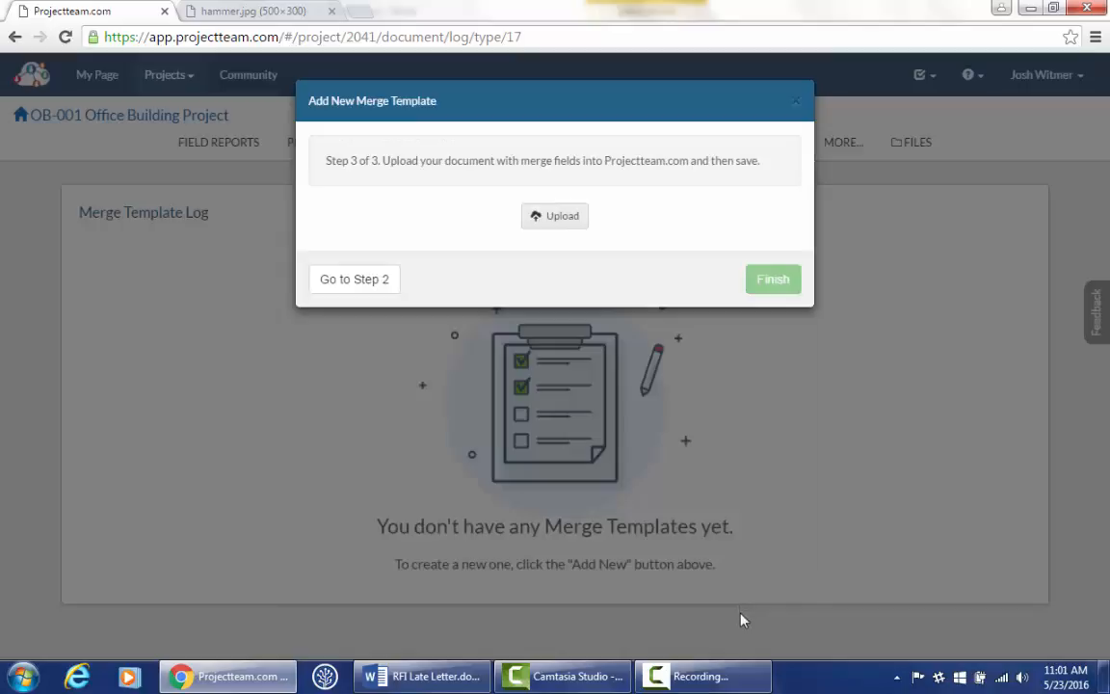
left_click(554, 224)
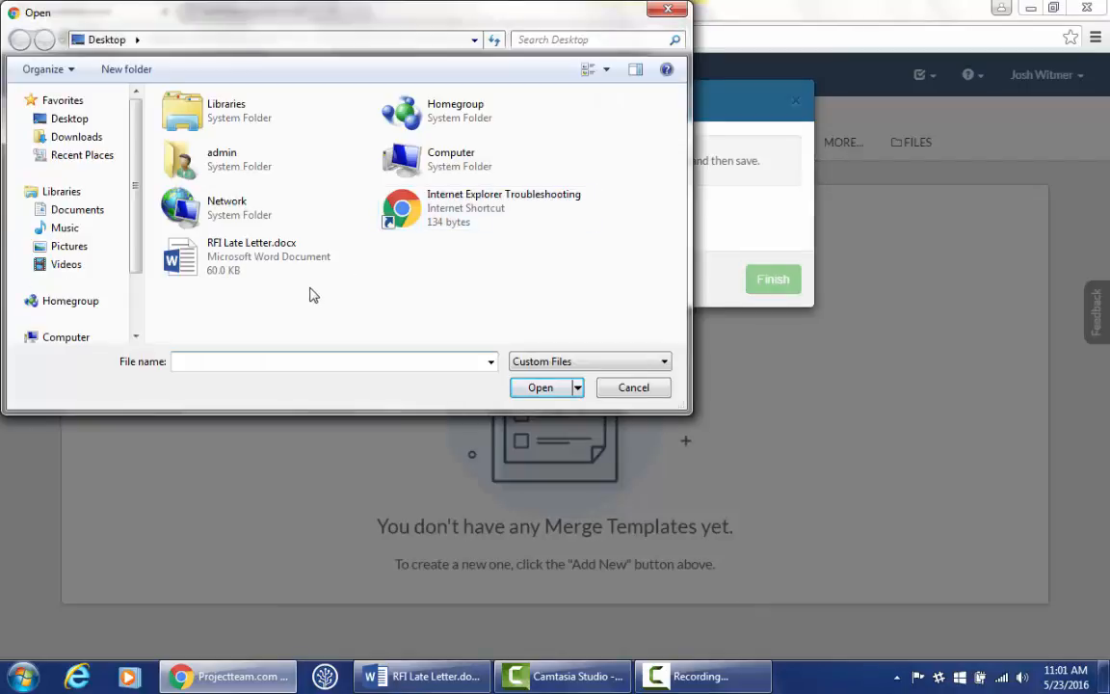
left_click(241, 258)
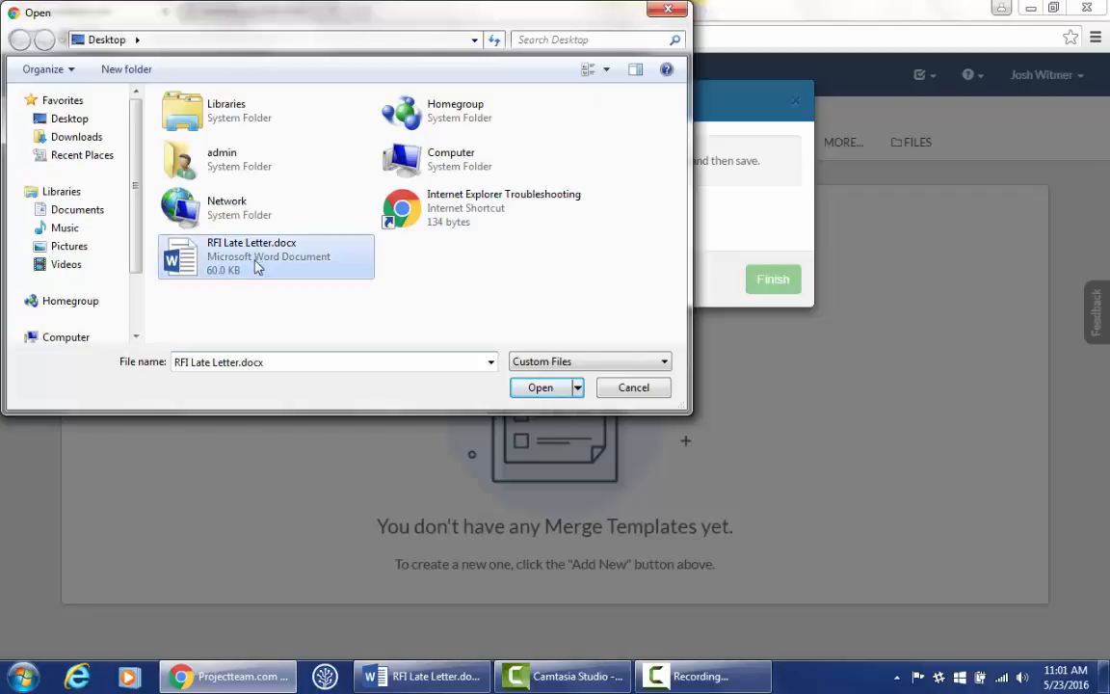
left_click(554, 387)
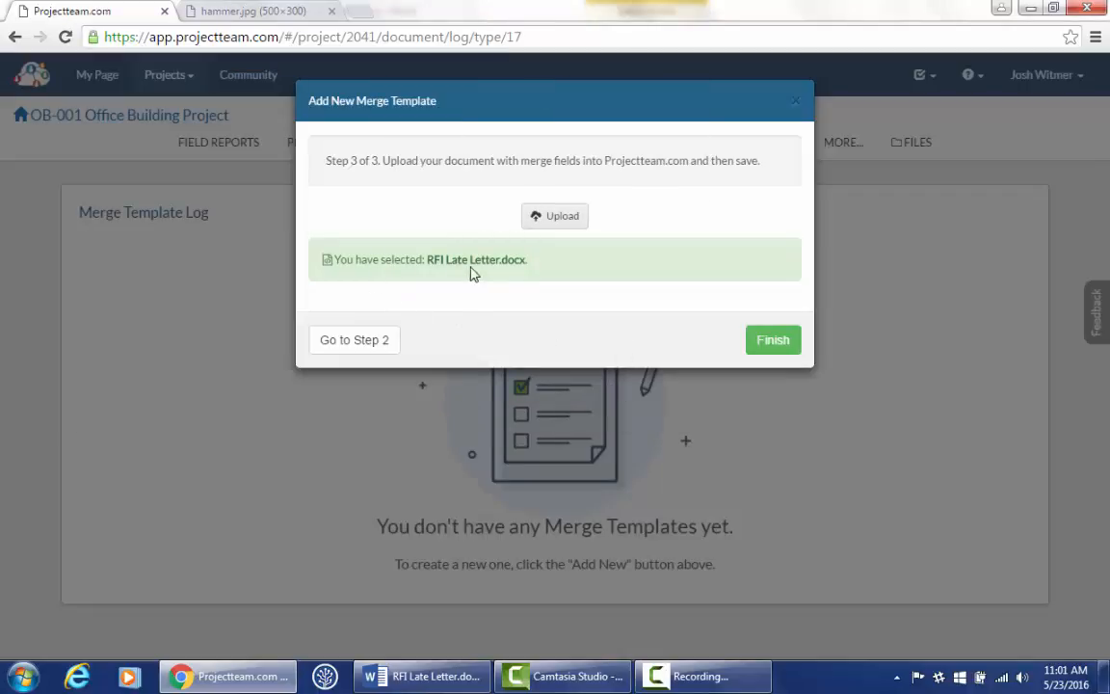
left_click(767, 347)
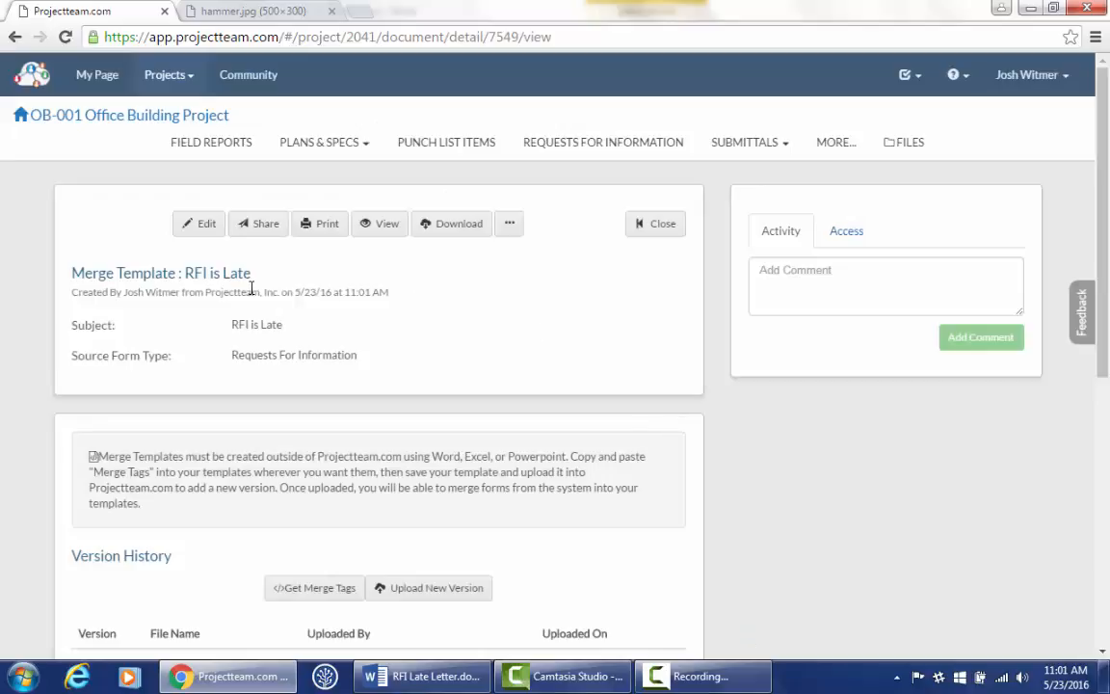
Review the new template's version history and merge tags list, copying a few tags such as Responsible Contractor and Cost Impact, and close the list.
scroll(593, 412, "down", 1)
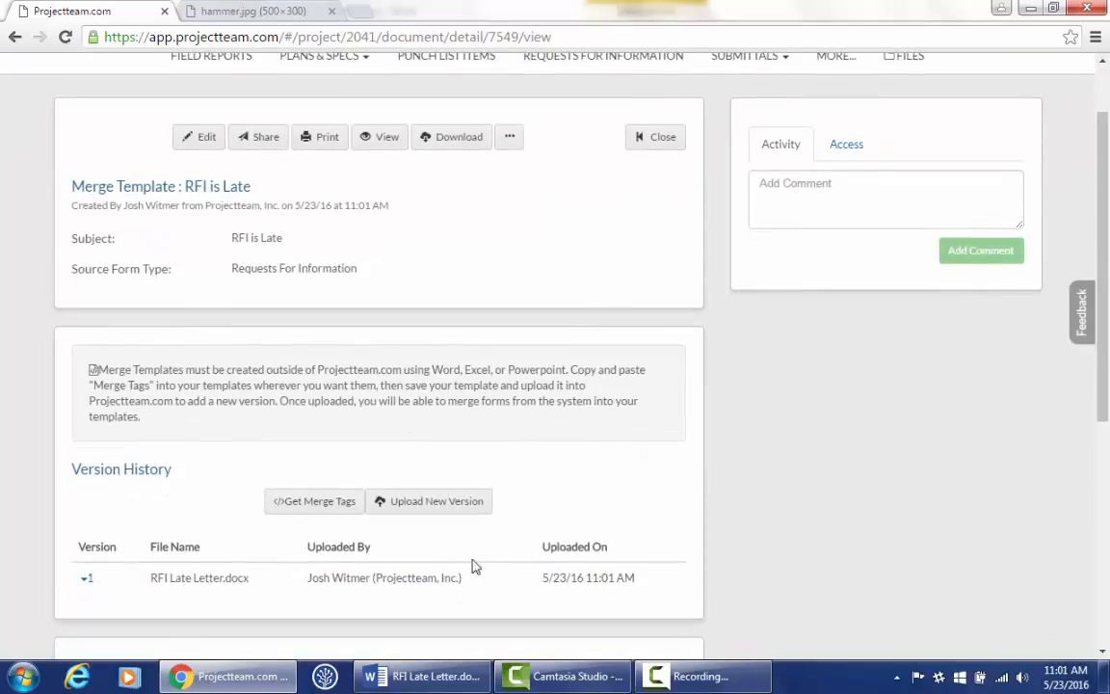
left_click(321, 511)
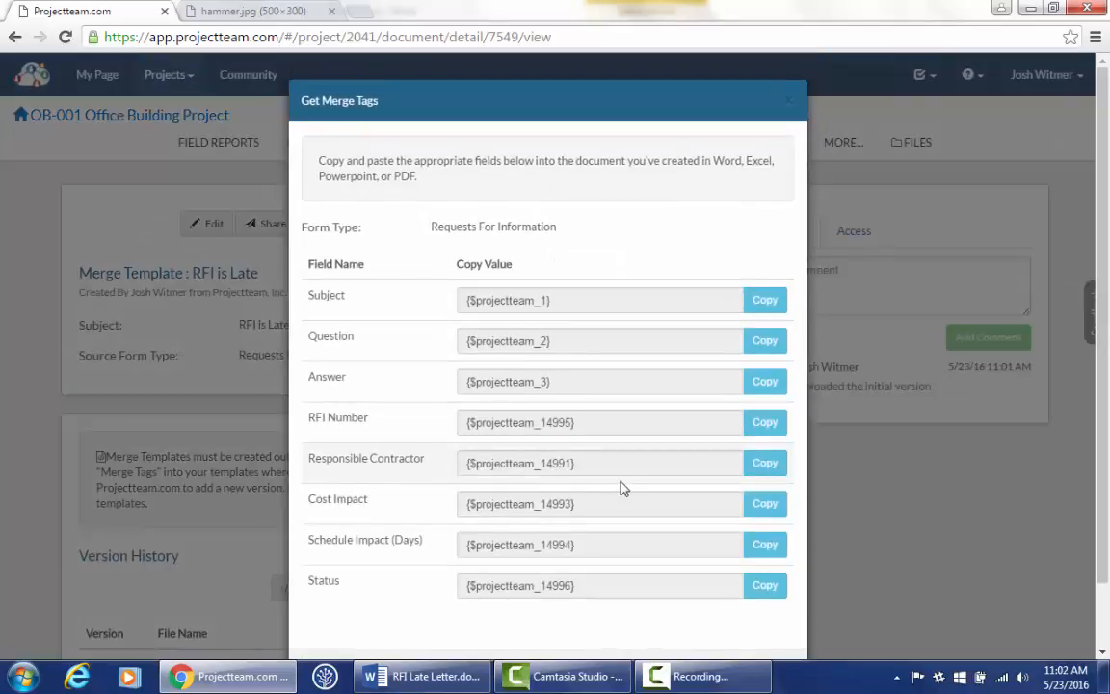
scroll(621, 491, "down", 1)
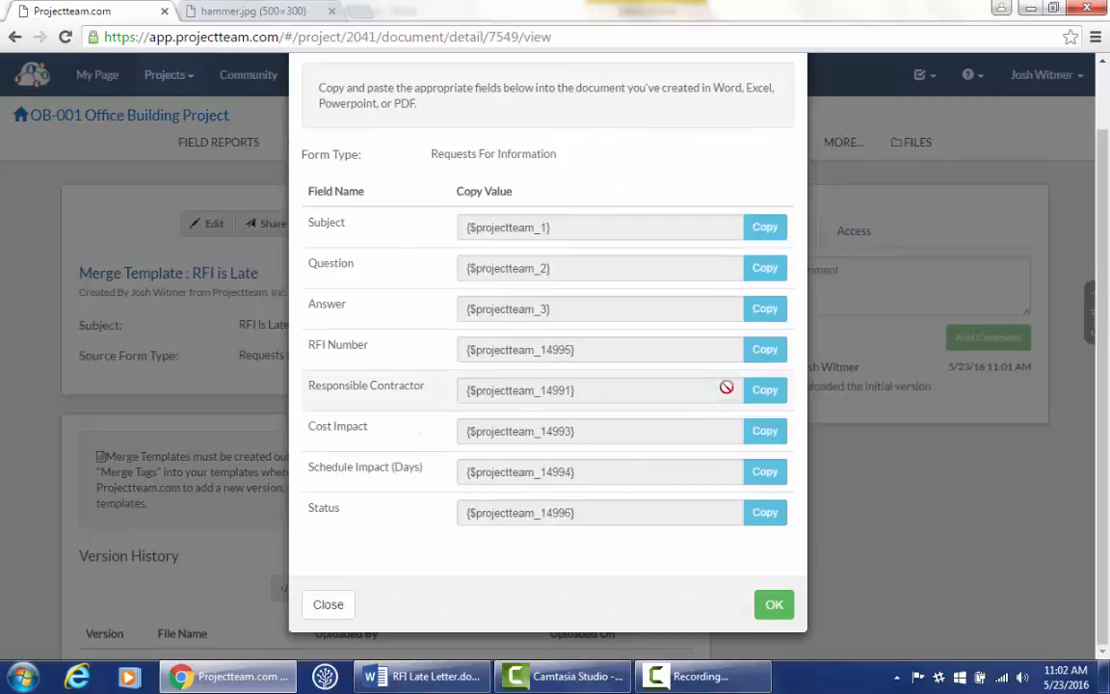
left_click(765, 390)
left_click(765, 430)
left_click(765, 349)
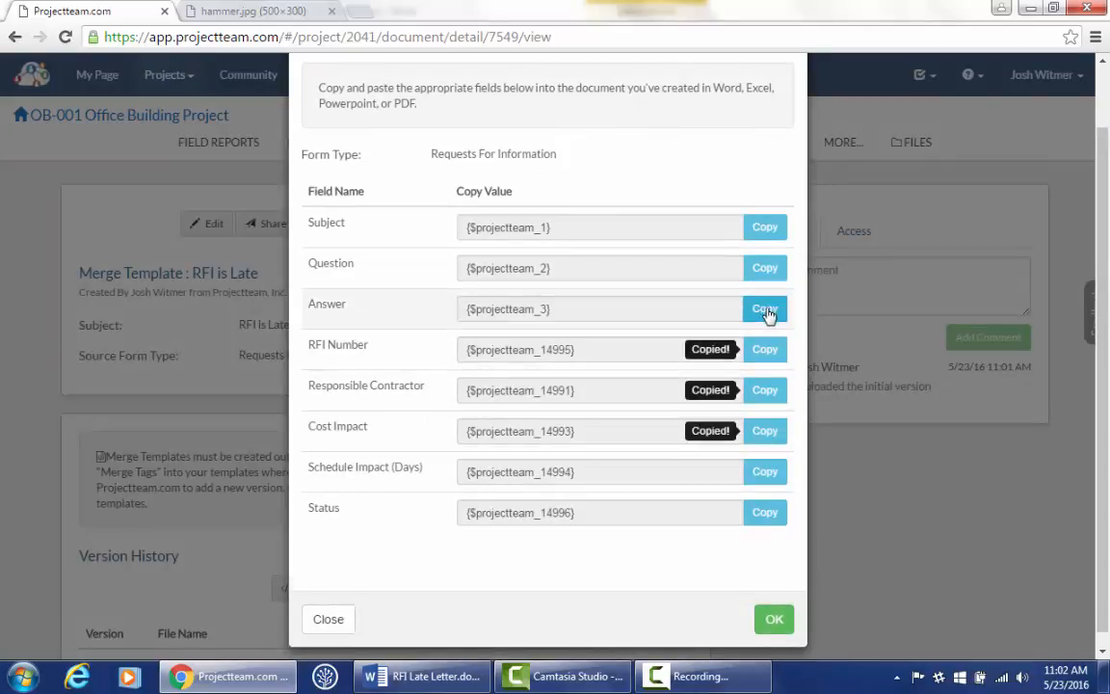
left_click(765, 308)
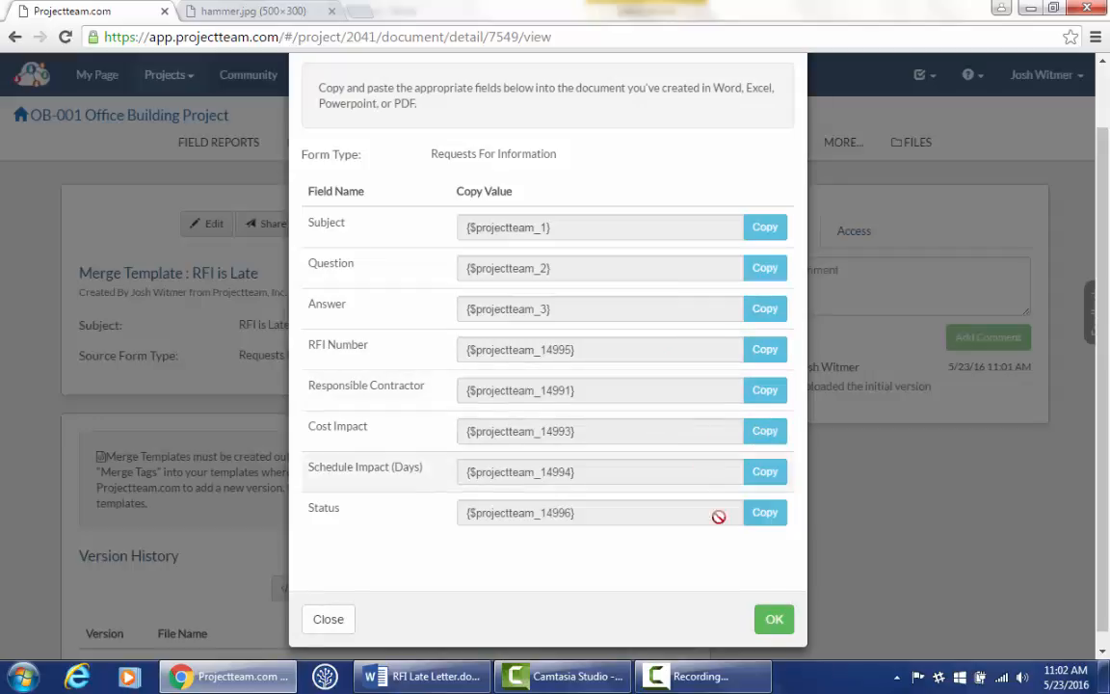
scroll(753, 588, "up", 2)
left_click(785, 106)
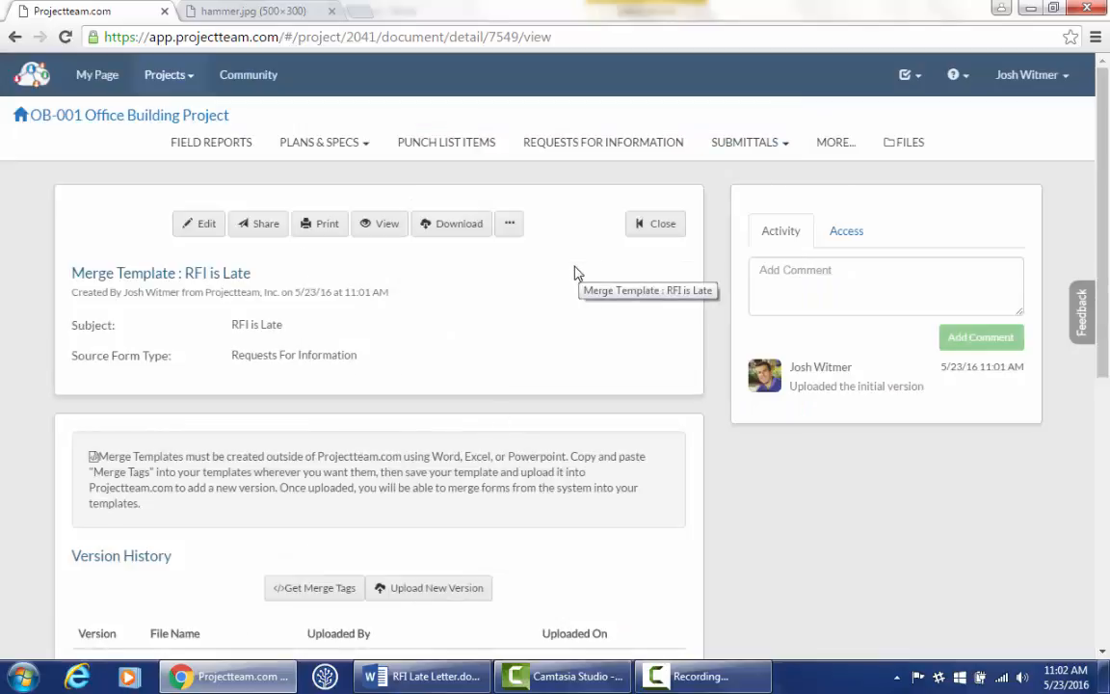
Open the "Moment frame connections" RFI from the project's Requests For Information log and look through its details.
left_click(595, 147)
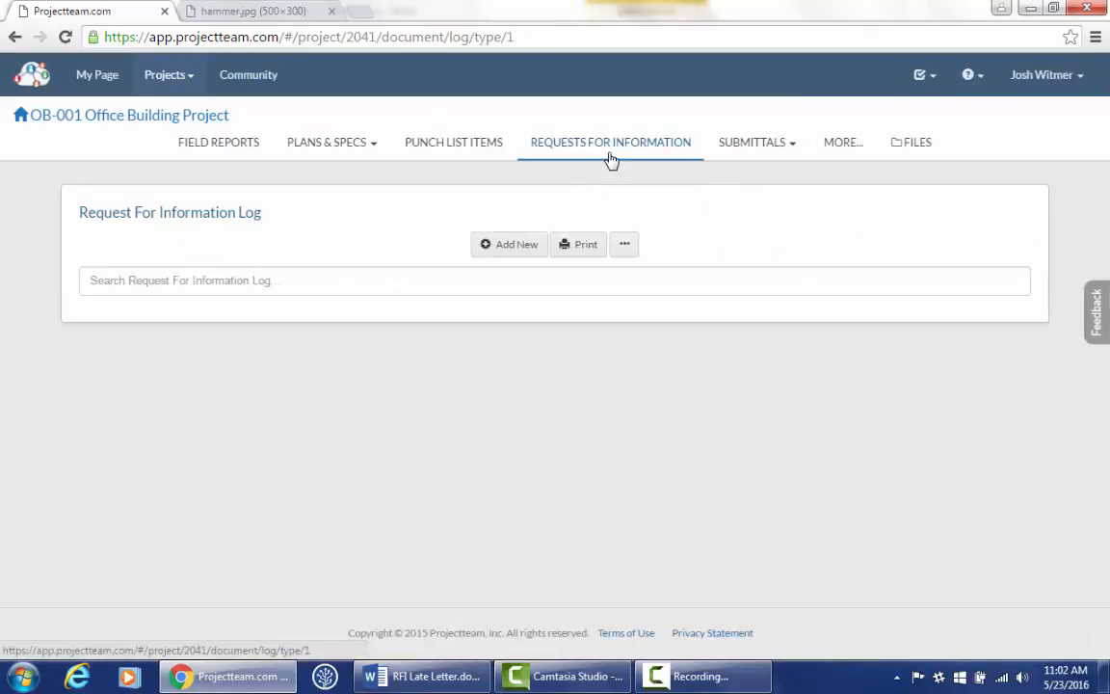
left_click_drag(515, 218, 596, 395)
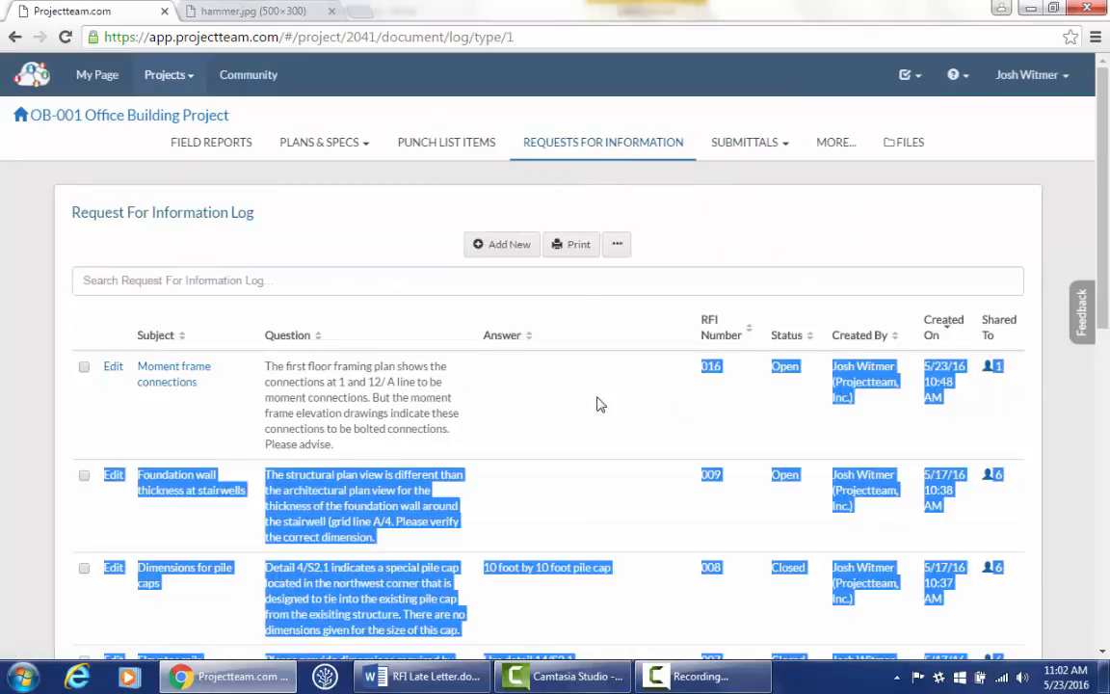
left_click(596, 396)
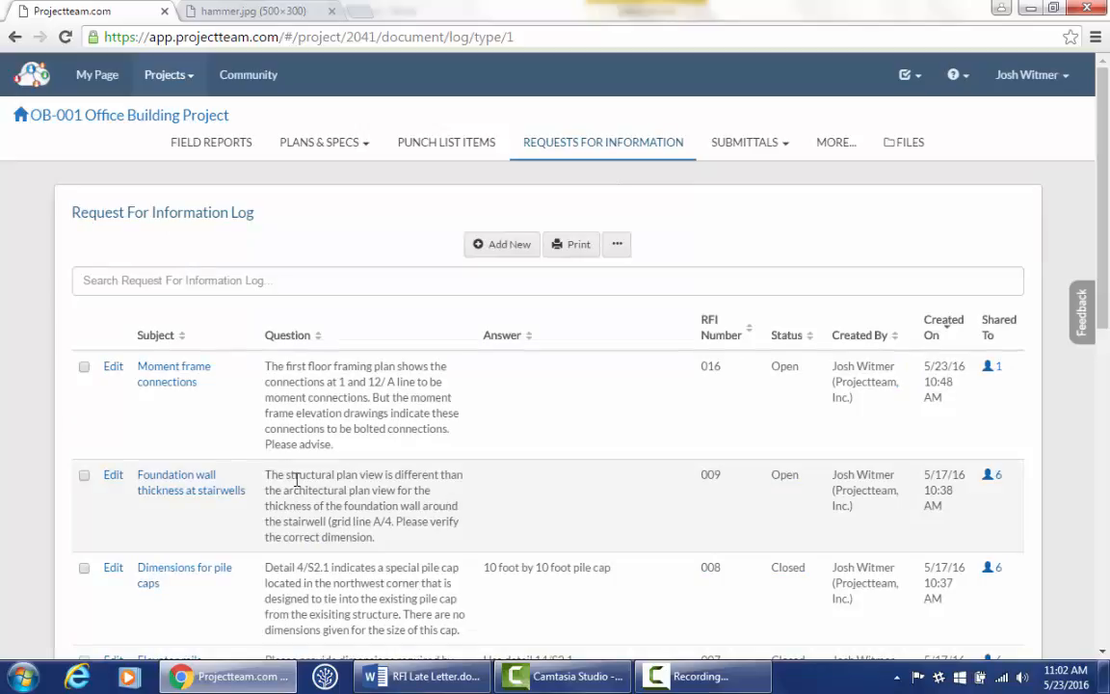
left_click(167, 389)
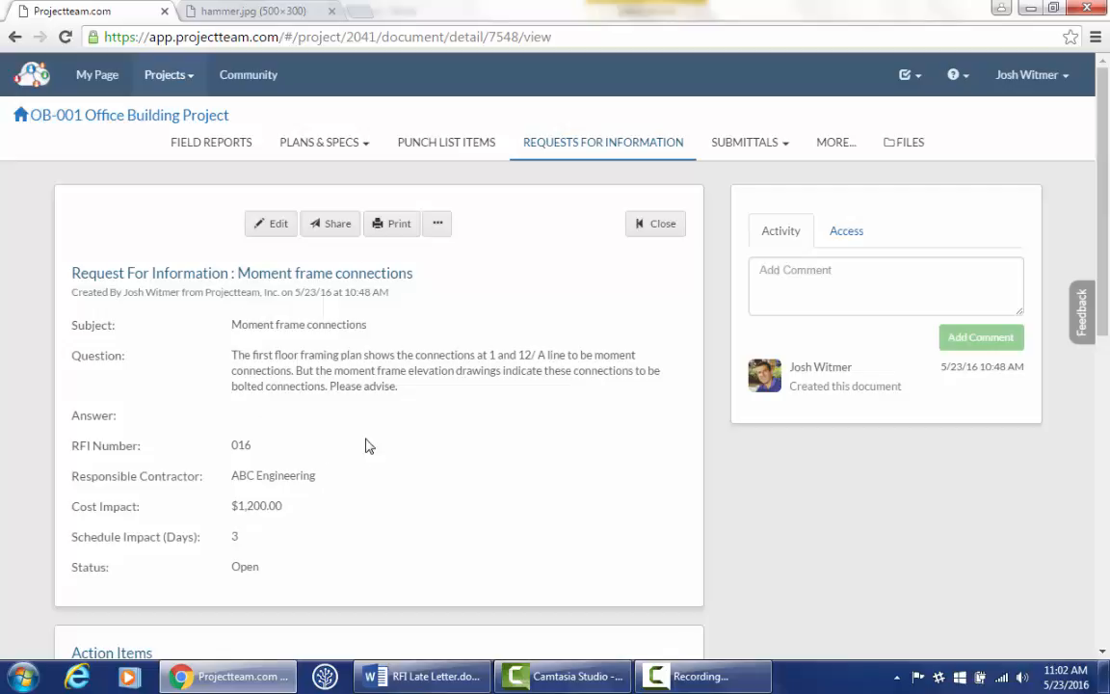
scroll(364, 517, "down", 5)
scroll(362, 518, "up", 3)
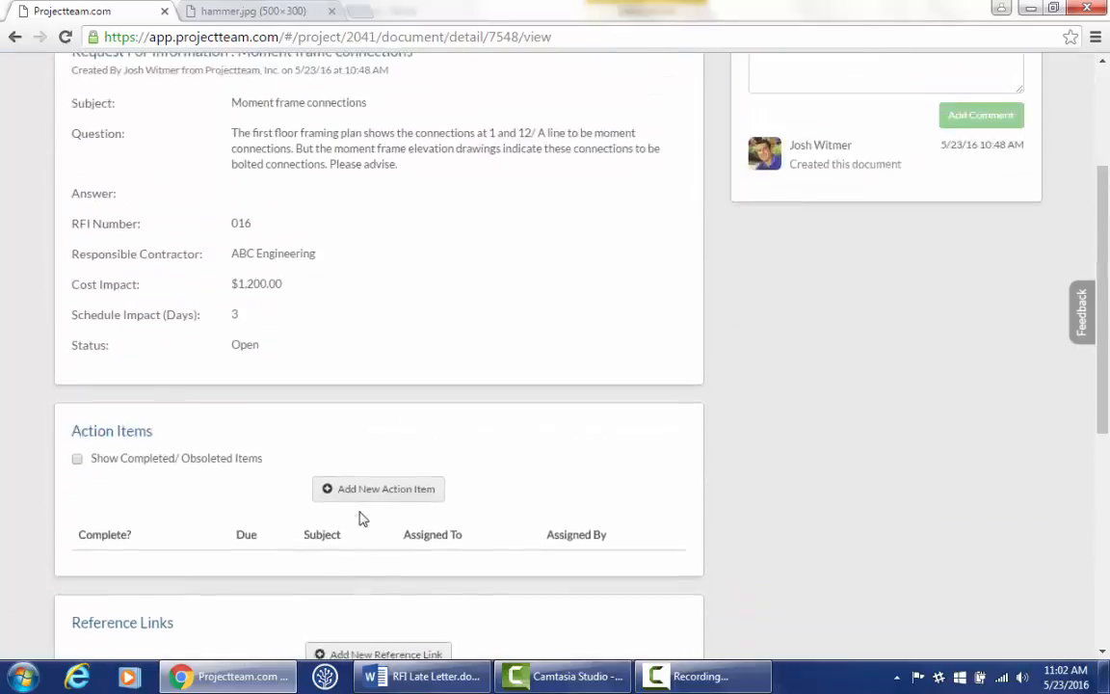
Merge the Moment frame connections RFI to the "RFI is Late" template.
scroll(362, 519, "up", 3)
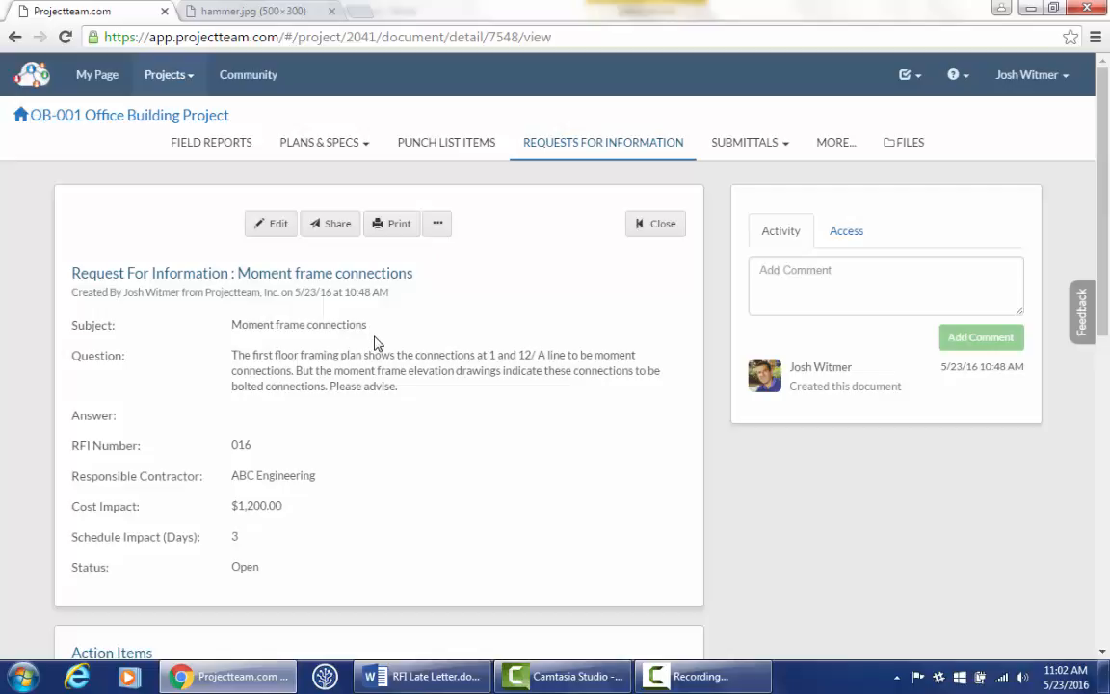
left_click(440, 231)
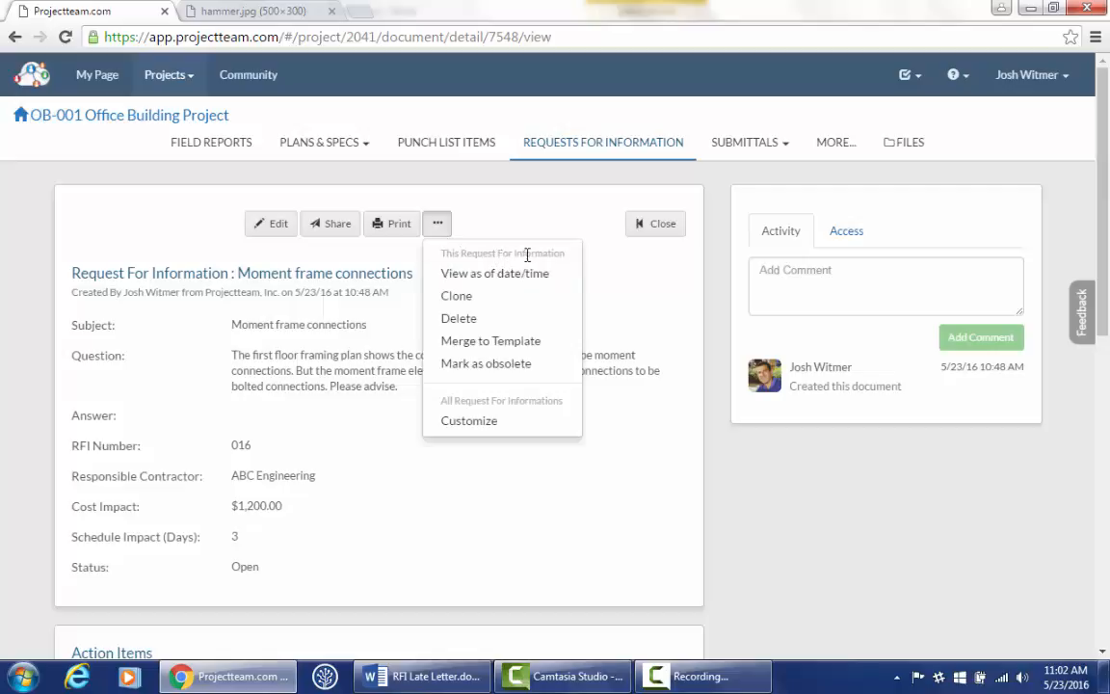
left_click(533, 355)
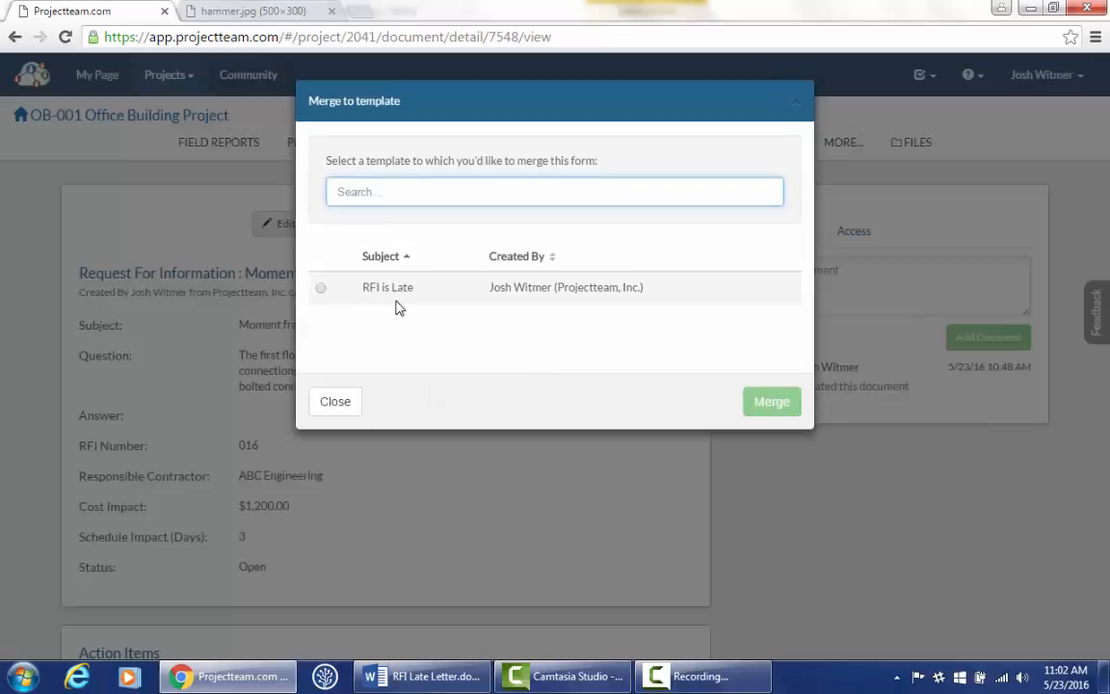
left_click(320, 289)
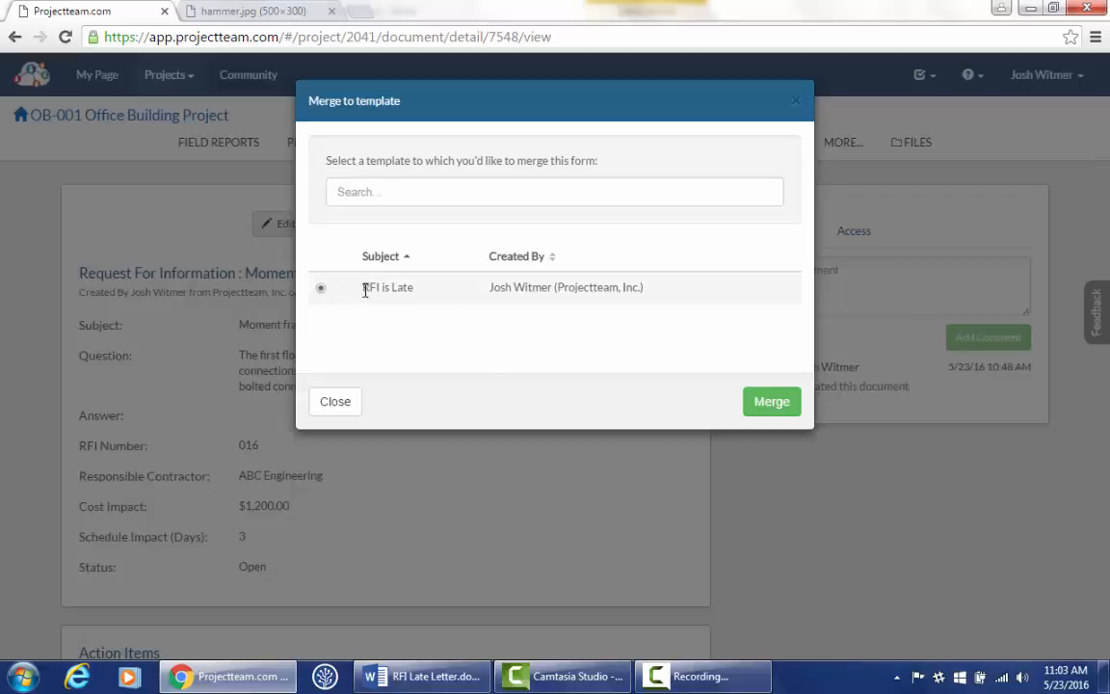
left_click(770, 408)
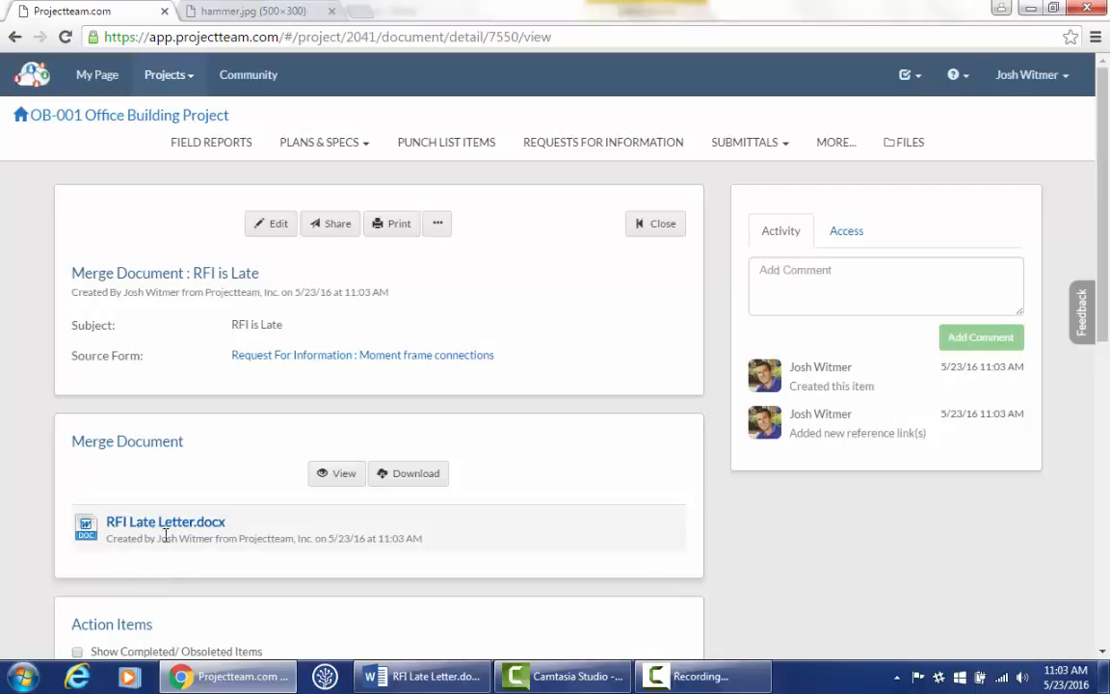
Download the merged RFI Late Letter.docx, open it in Word and enable editing.
left_click(203, 531)
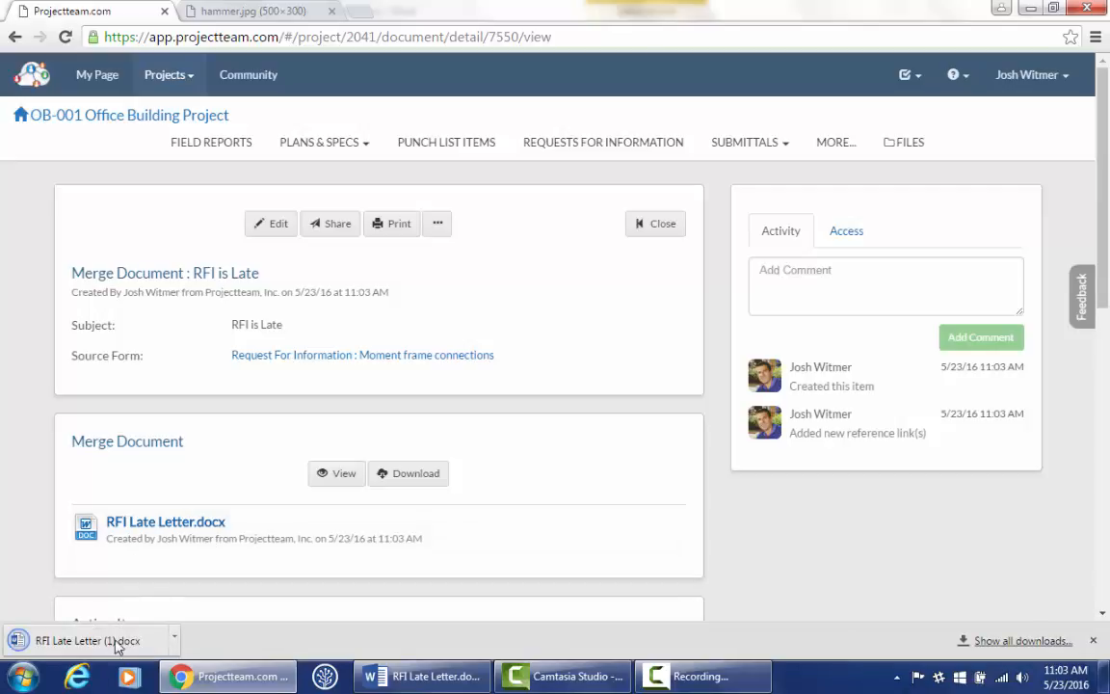
left_click(82, 648)
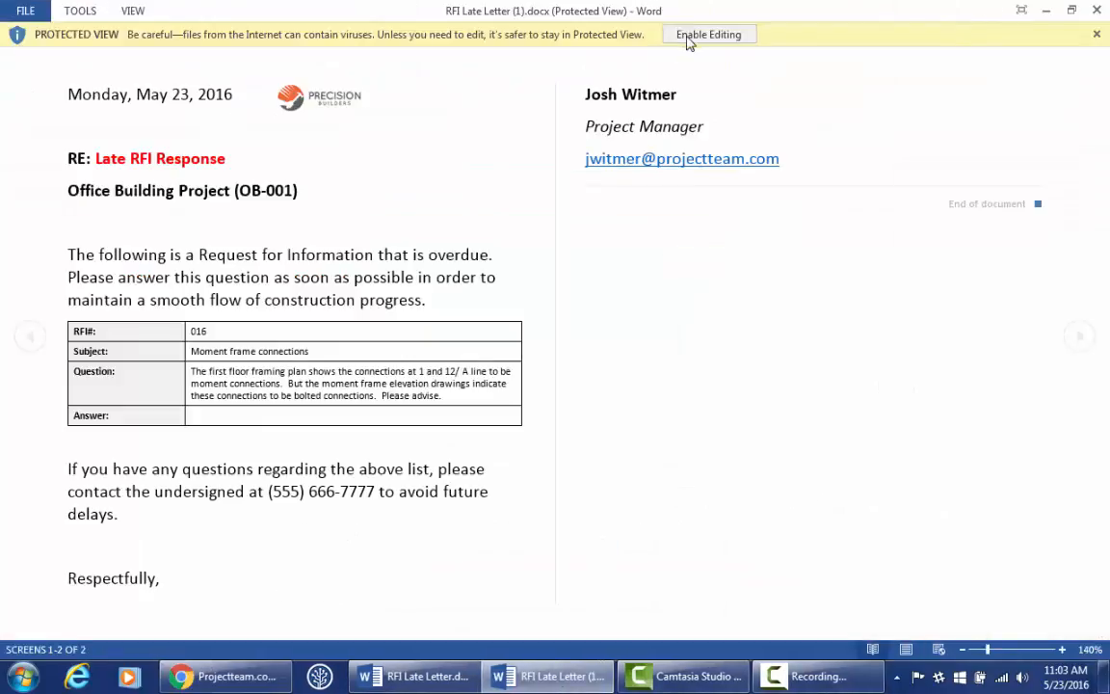
left_click(675, 34)
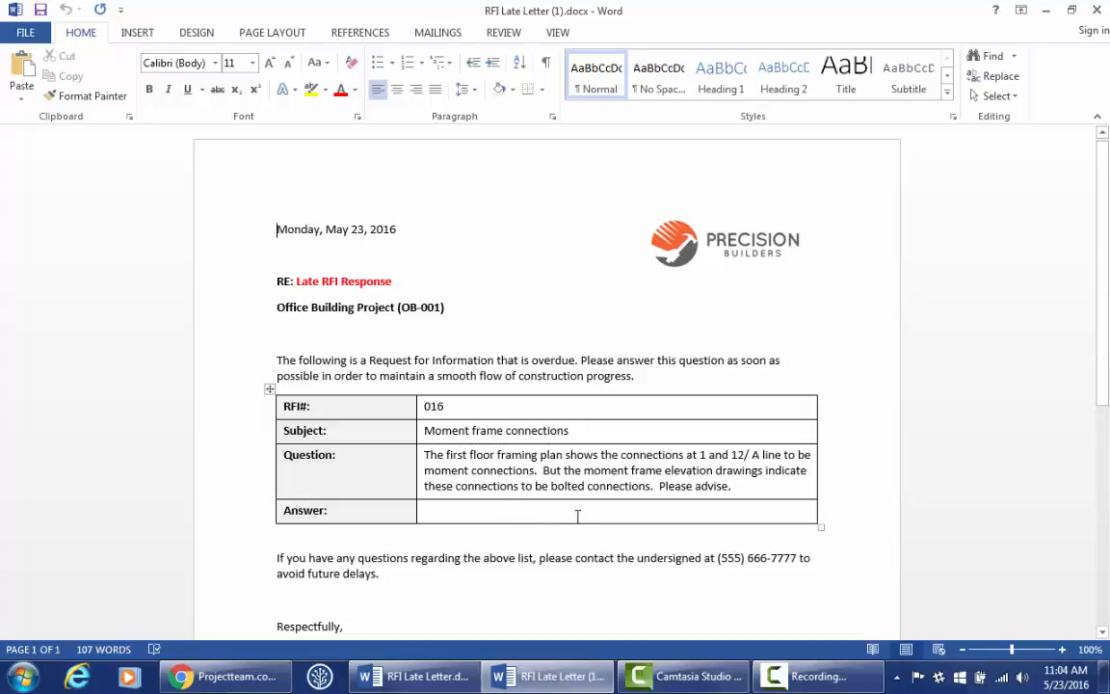
Arrange the original RFI Late Letter.docx and the merged copy side by side to compare merge tags with the filled-in values.
double_click(629, 13)
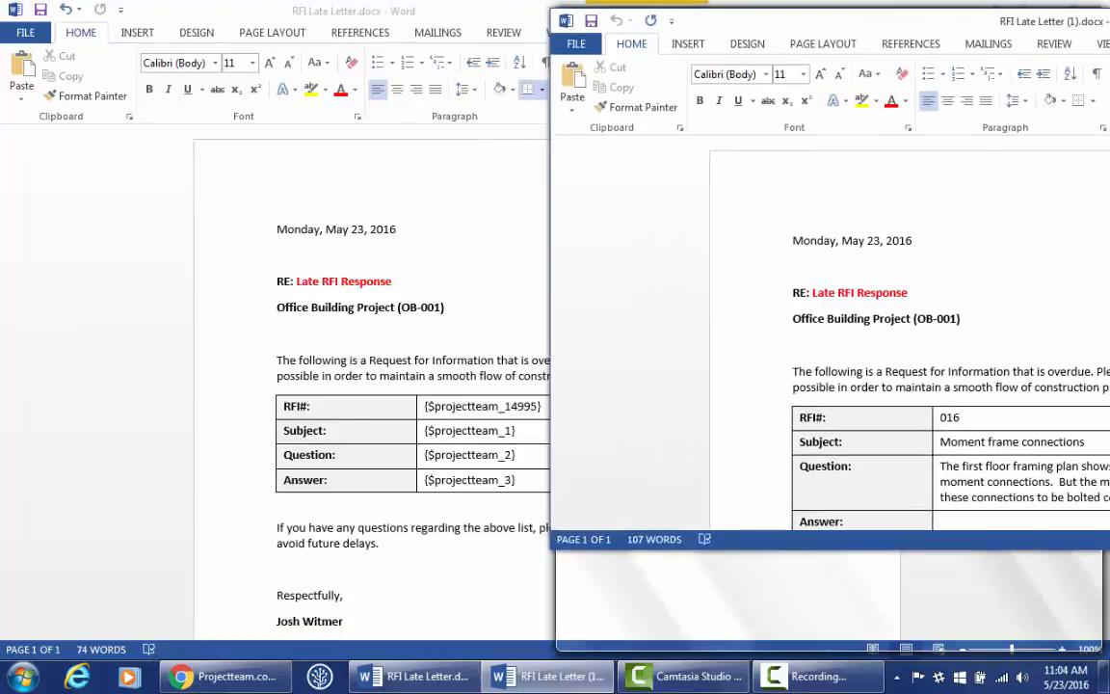
left_click_drag(496, 13, 1, 36)
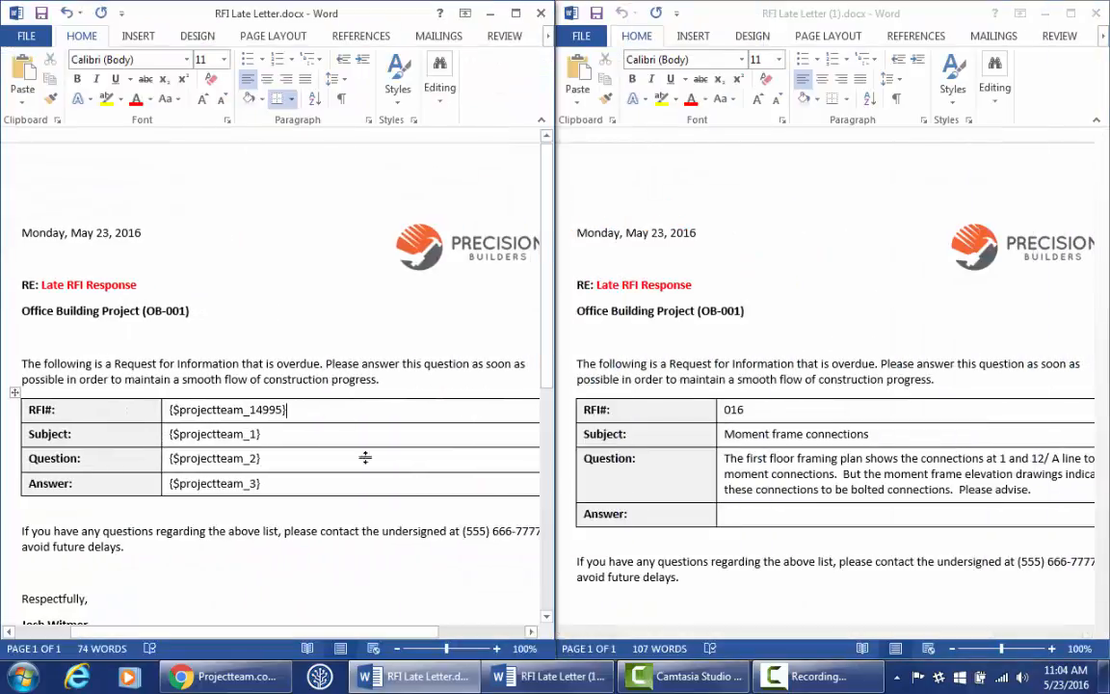